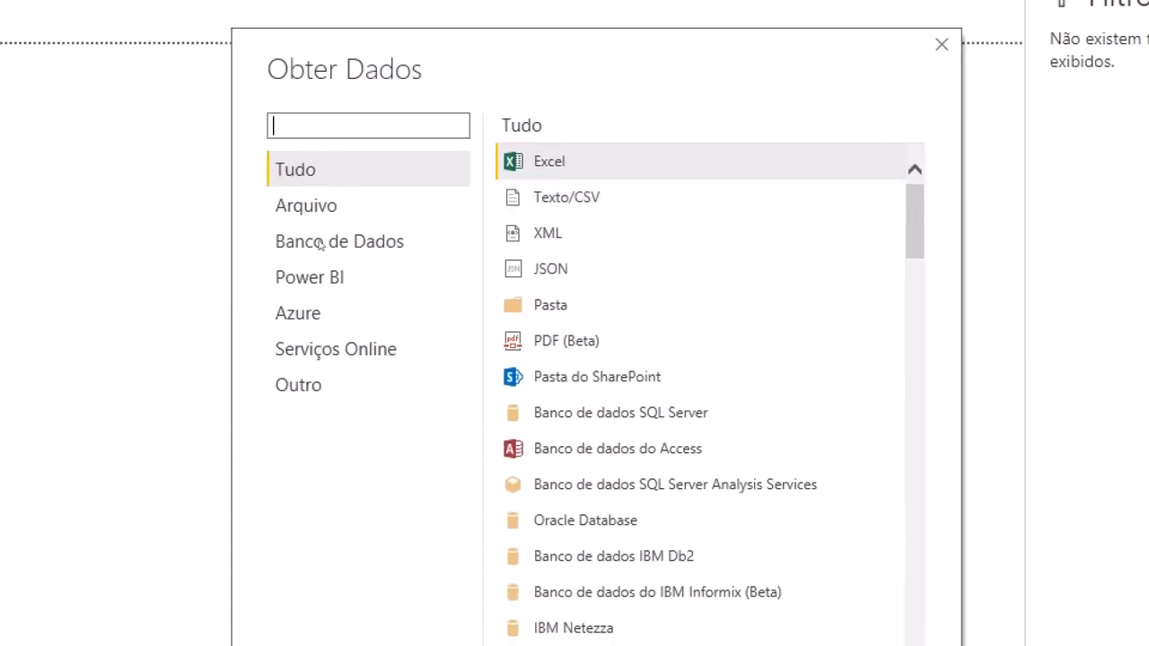
- Look through the database connectors and search the available data sources for Firebird
left_click(467, 225)
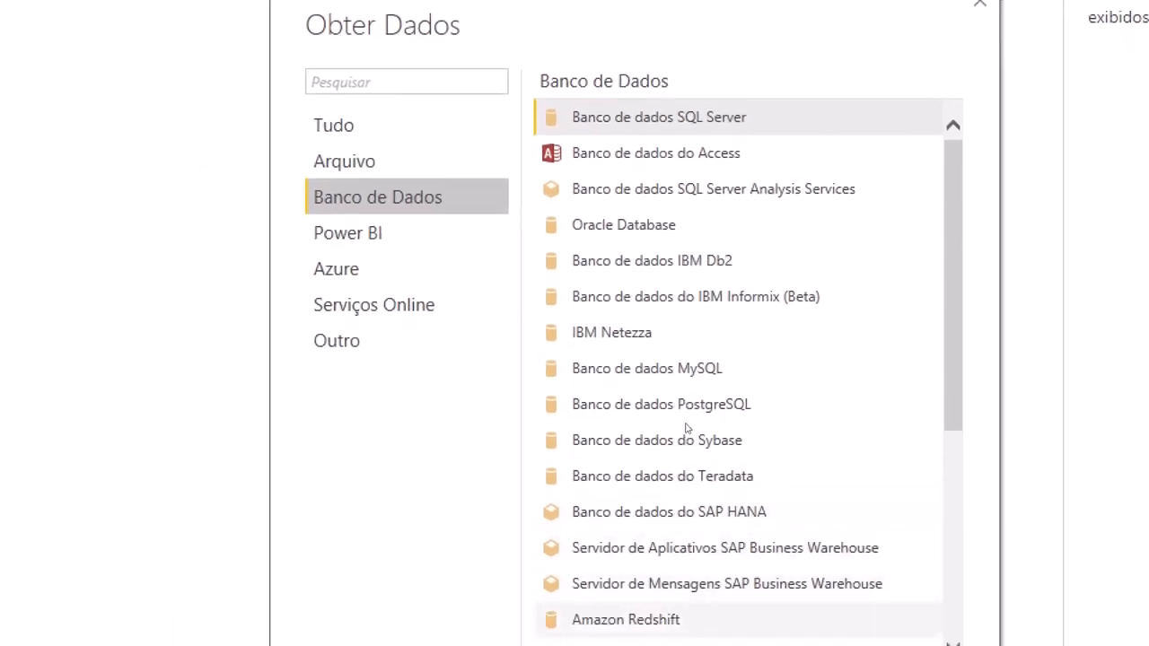
scroll(755, 455, "down", 3)
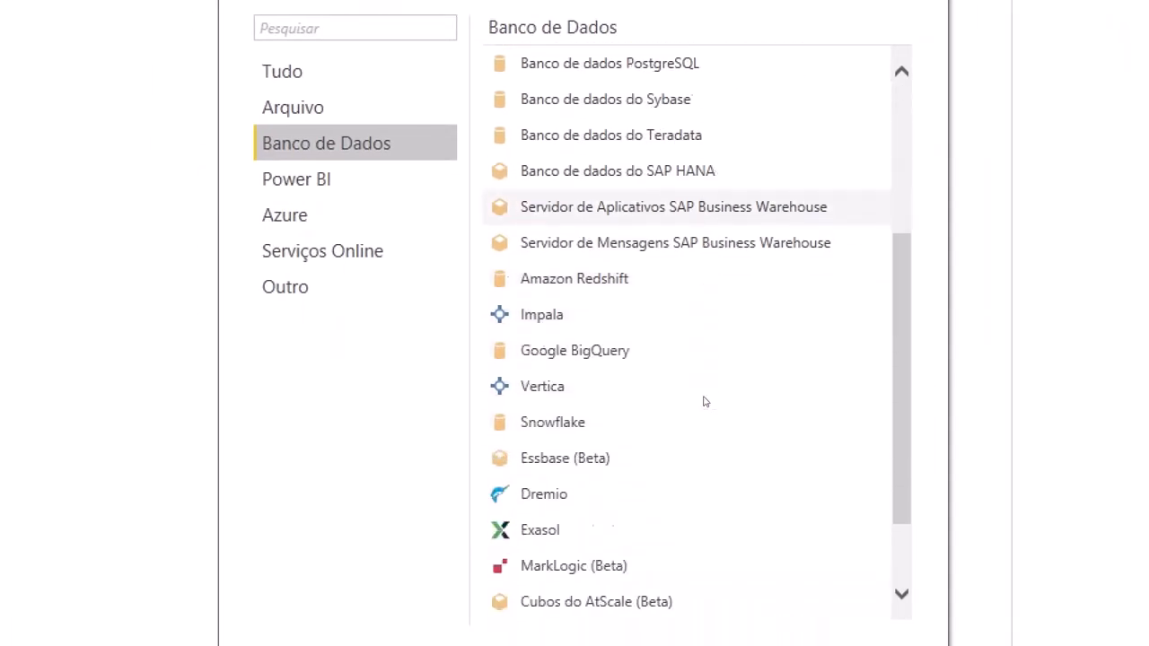
scroll(705, 401, "down", 1)
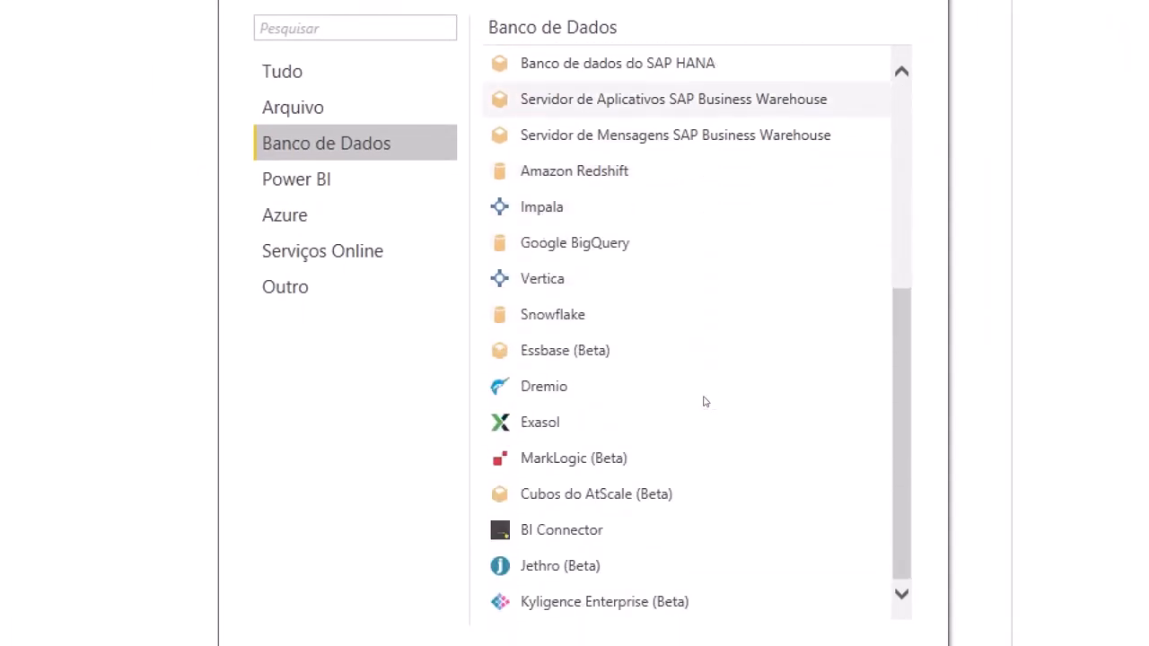
scroll(705, 401, "up", 3)
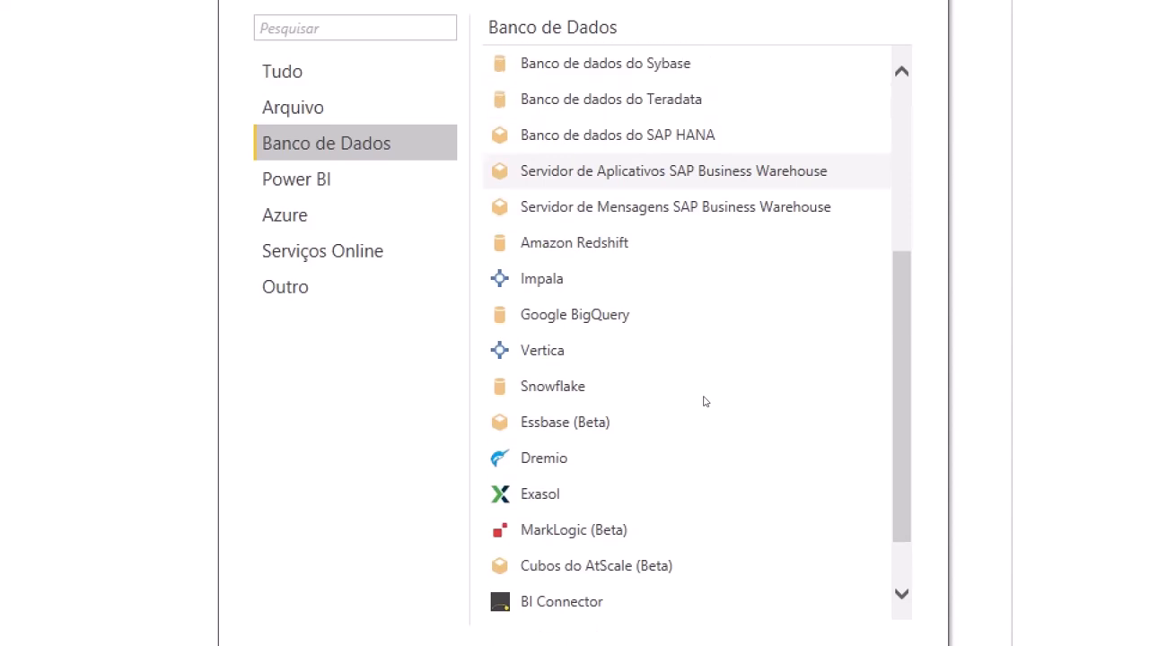
scroll(696, 391, "up", 1)
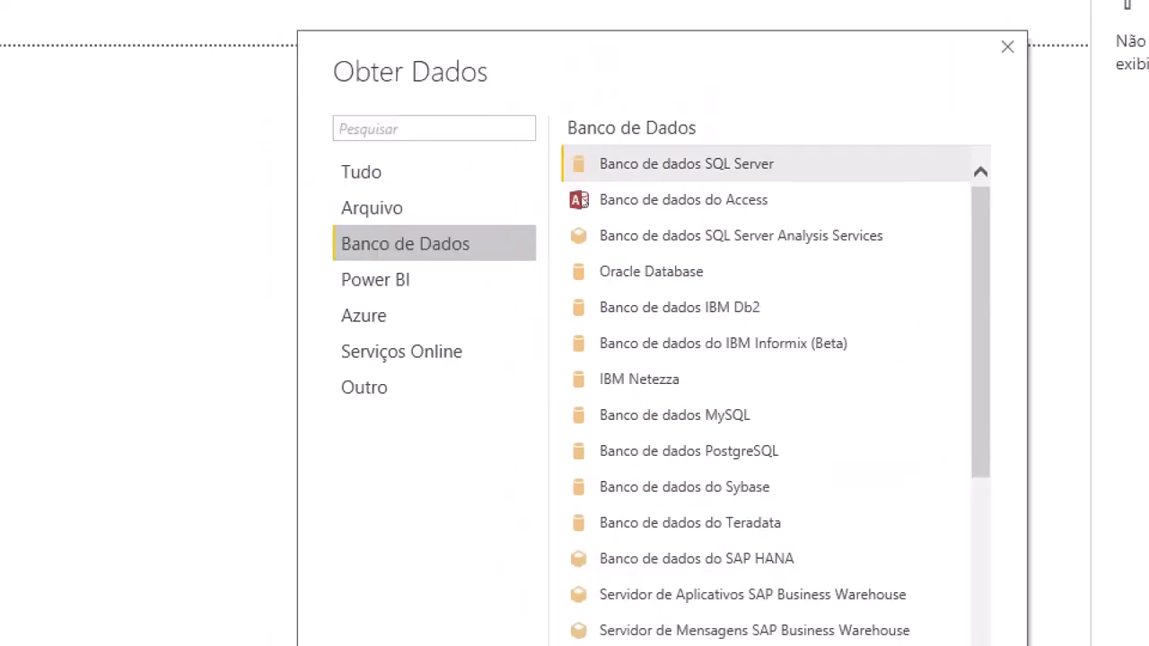
left_click(528, 65)
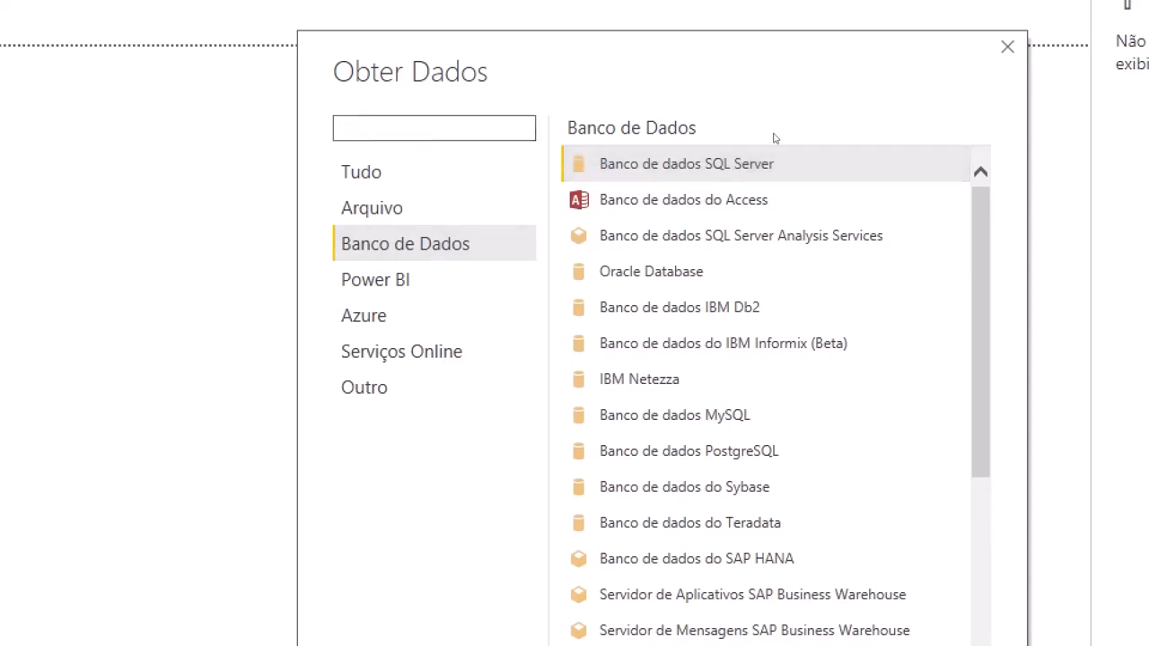
type("Firebird")
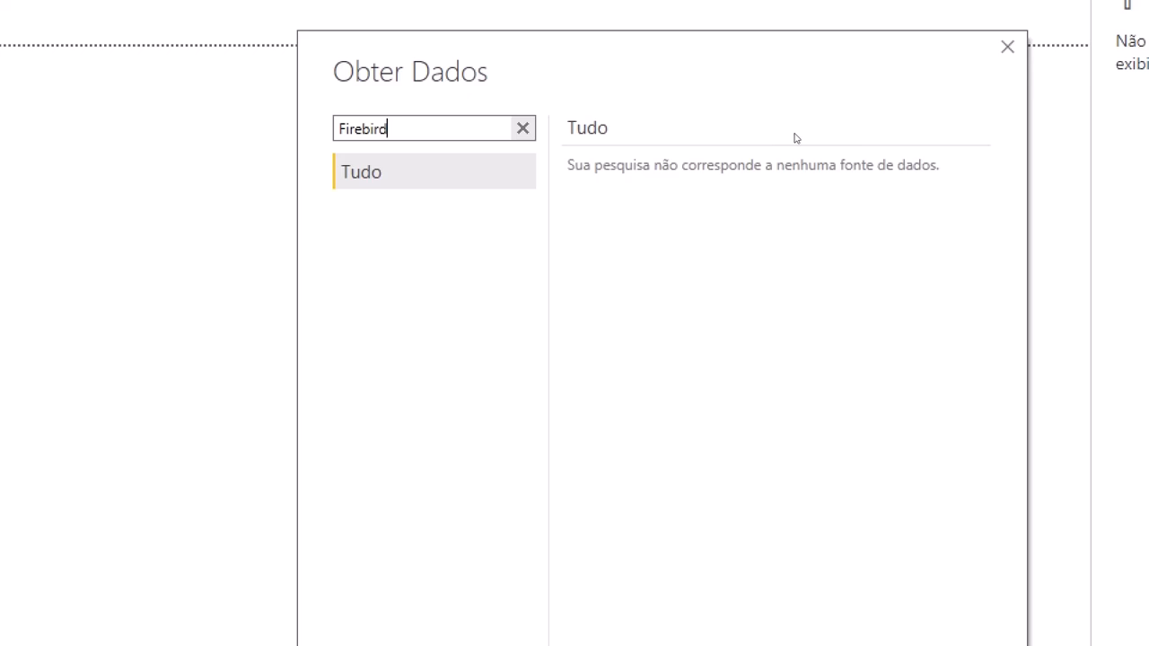
- Replace the data source search with ODBC to find the generic ODBC connector
key("ctrl+a")
key("BackSpace")
type("ODBC")
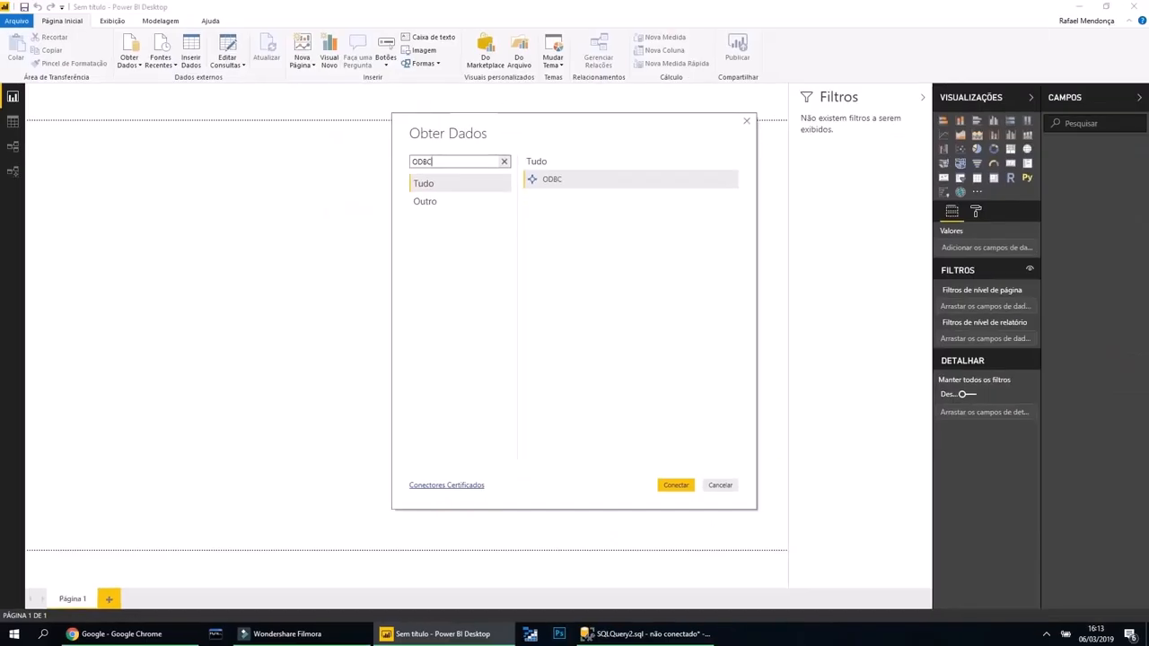
- Switch to Chrome, search Google for "firebird odbc driver" and open the Firebird: ODBC Driver page on firebirdsql.org
left_click(135, 638)
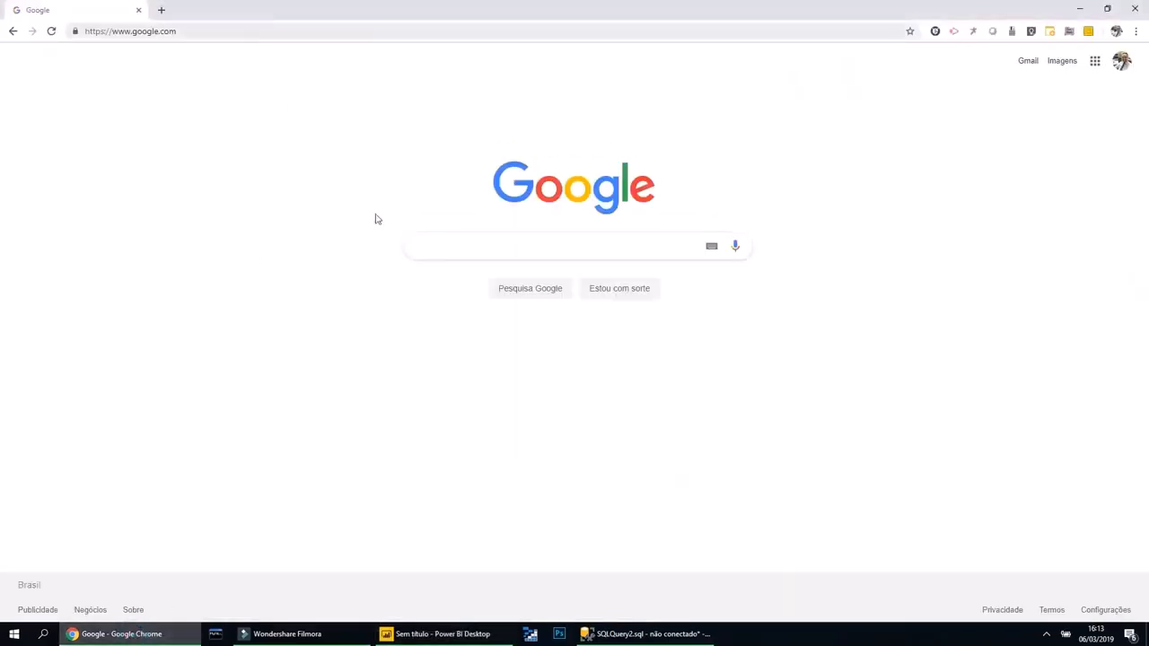
left_click(457, 245)
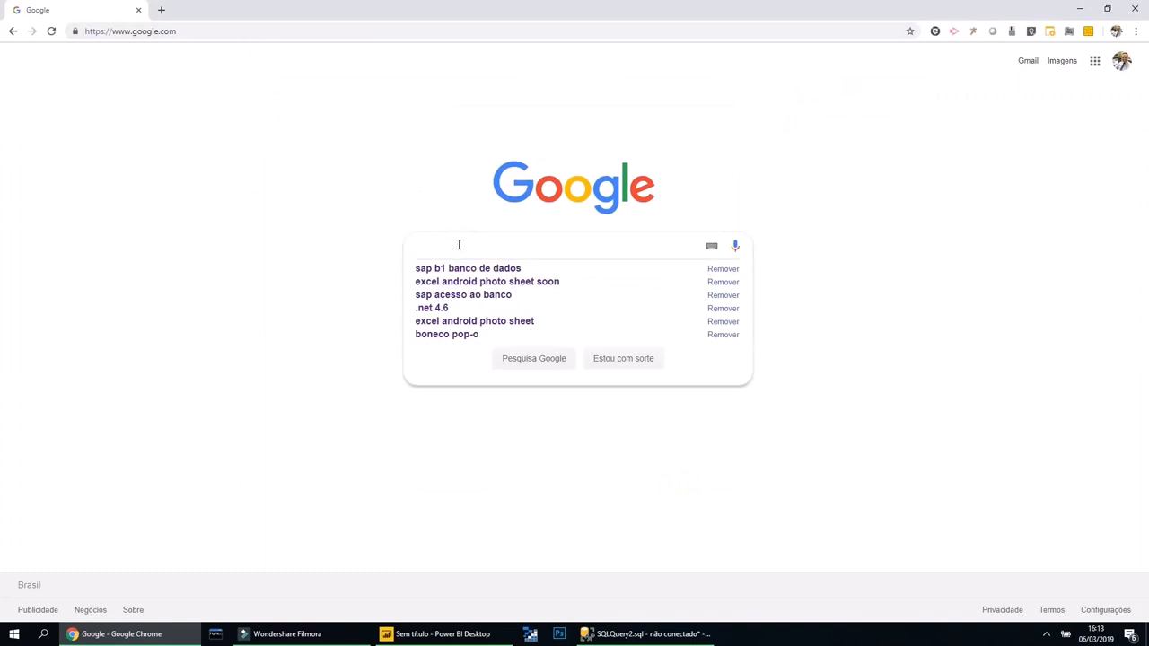
type("firebird odbc")
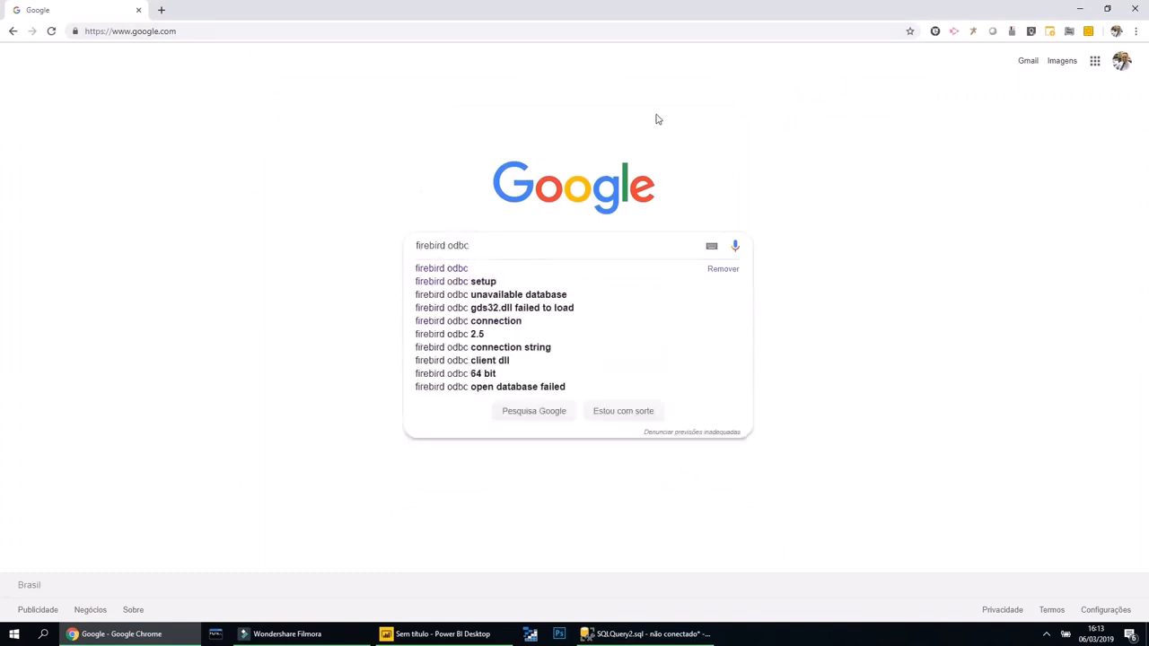
type(" driver")
key("Return")
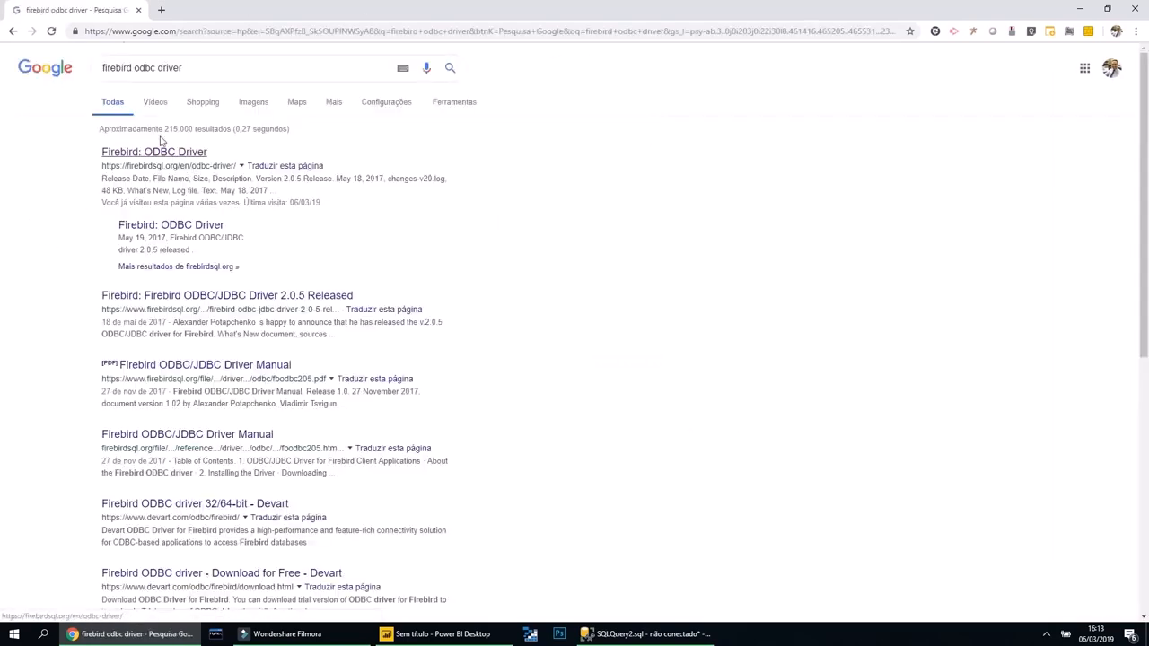
left_click(170, 151)
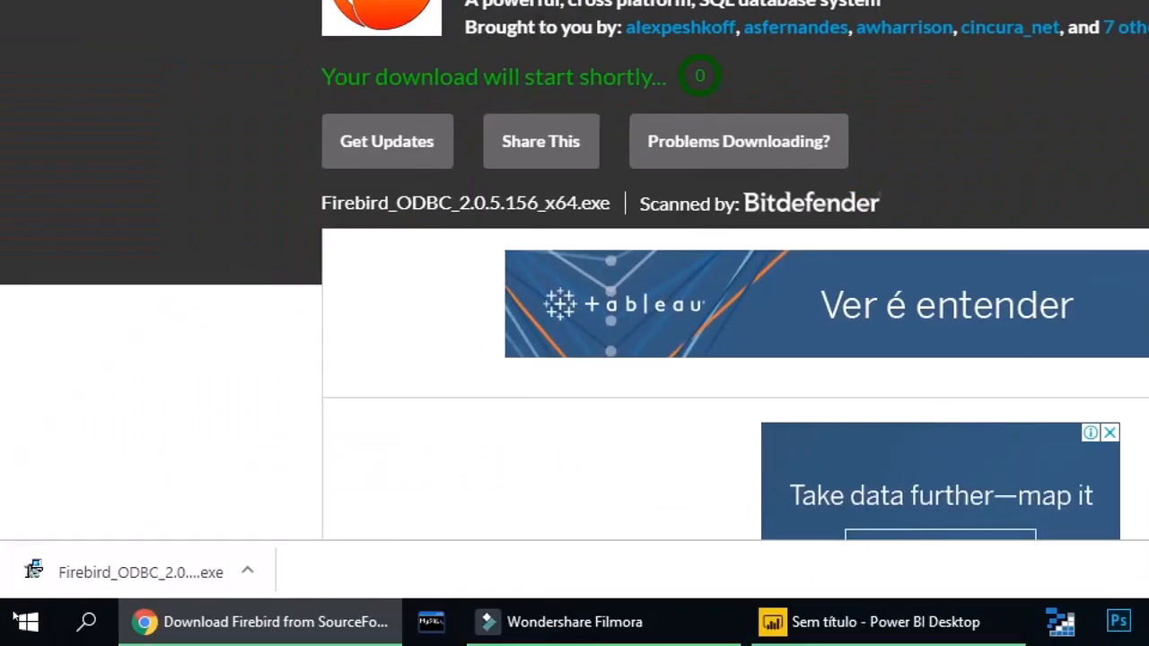
- Run the downloaded Firebird_ODBC_2.0.5.156_x64.exe installer and accept its license agreement
left_click(40, 591)
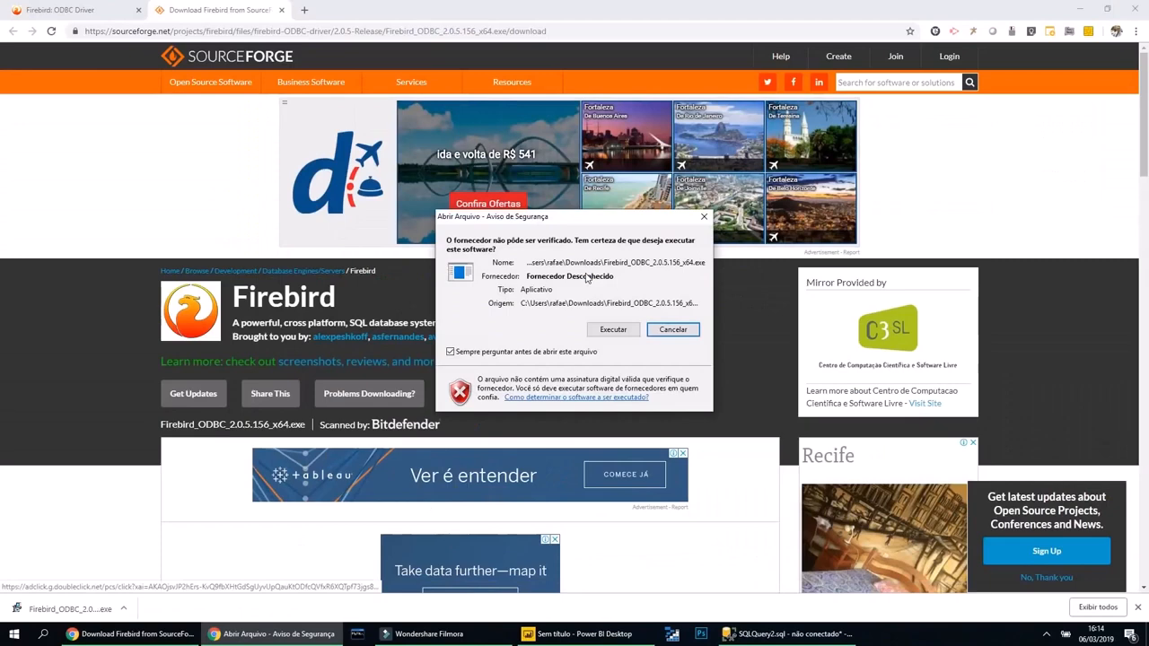
left_click(608, 331)
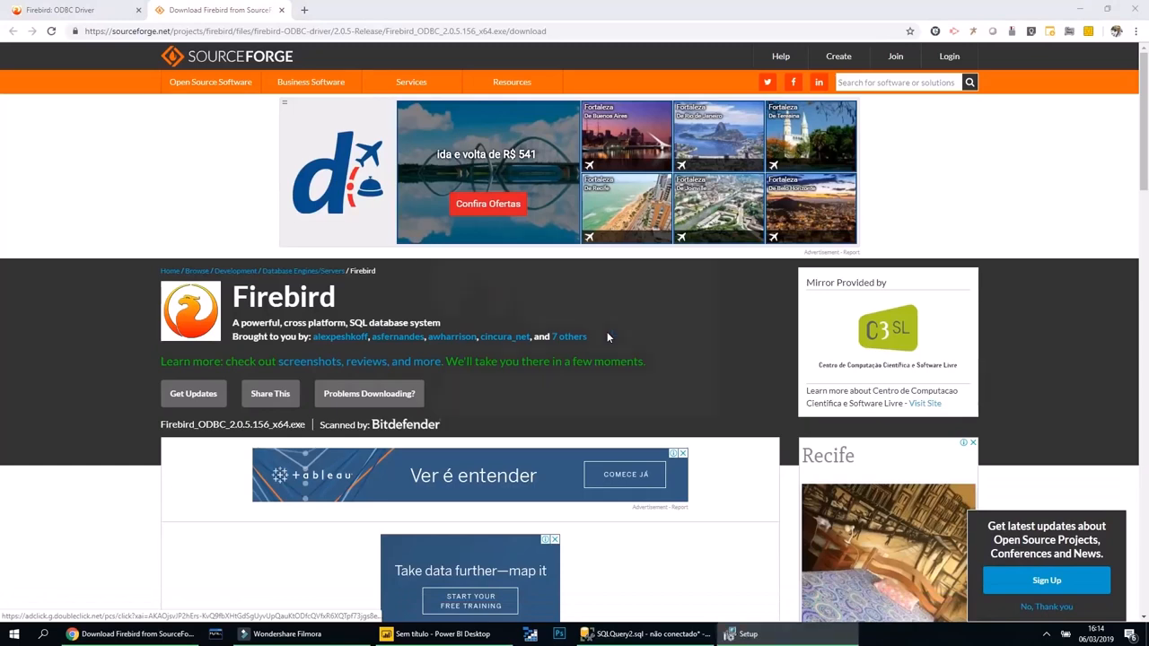
left_click(641, 412)
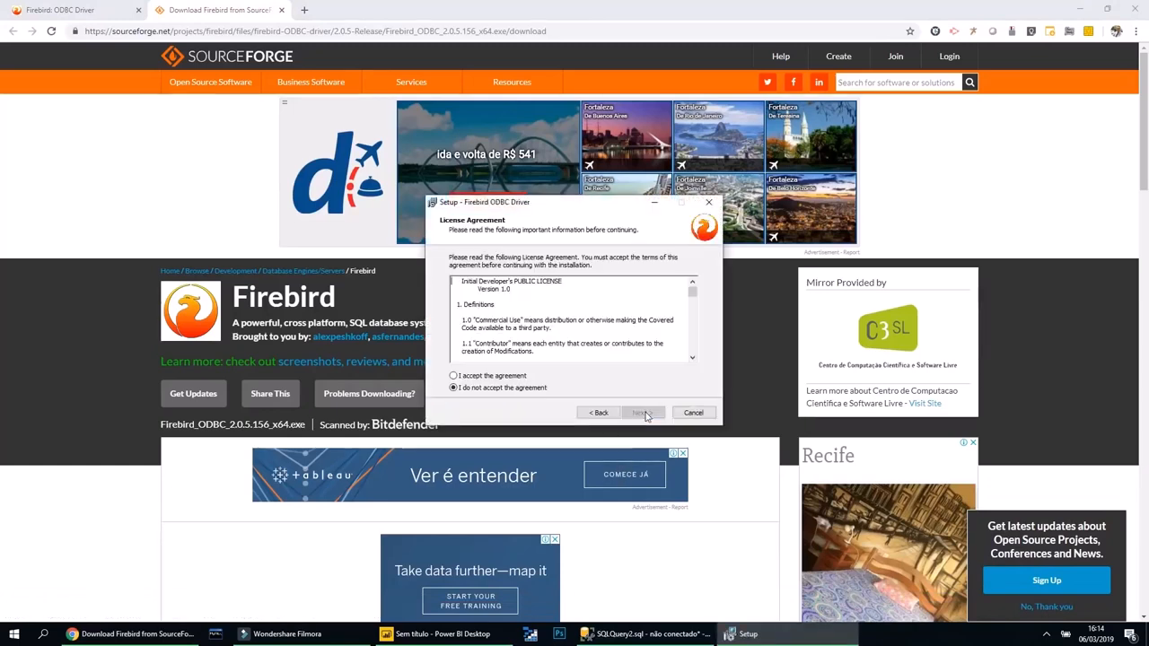
left_click(638, 412)
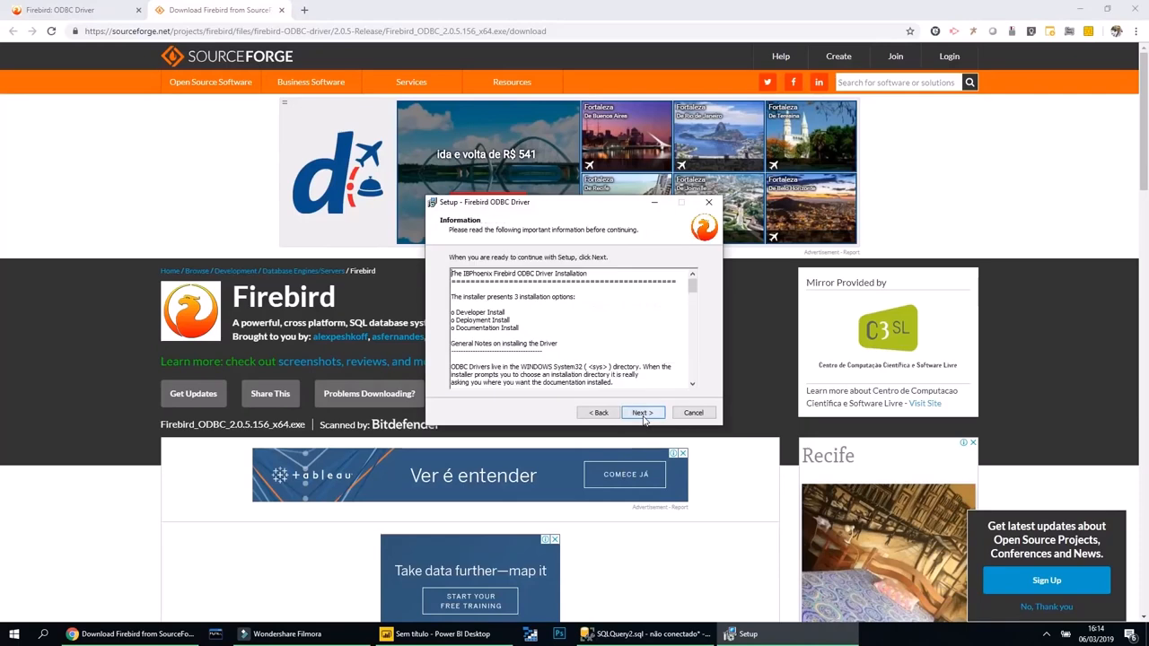
- Install the Firebird ODBC Driver with the default options, automatically closing applications that use its files and ignoring the application-closing error
left_click(641, 413)
left_click(642, 414)
left_click(642, 414)
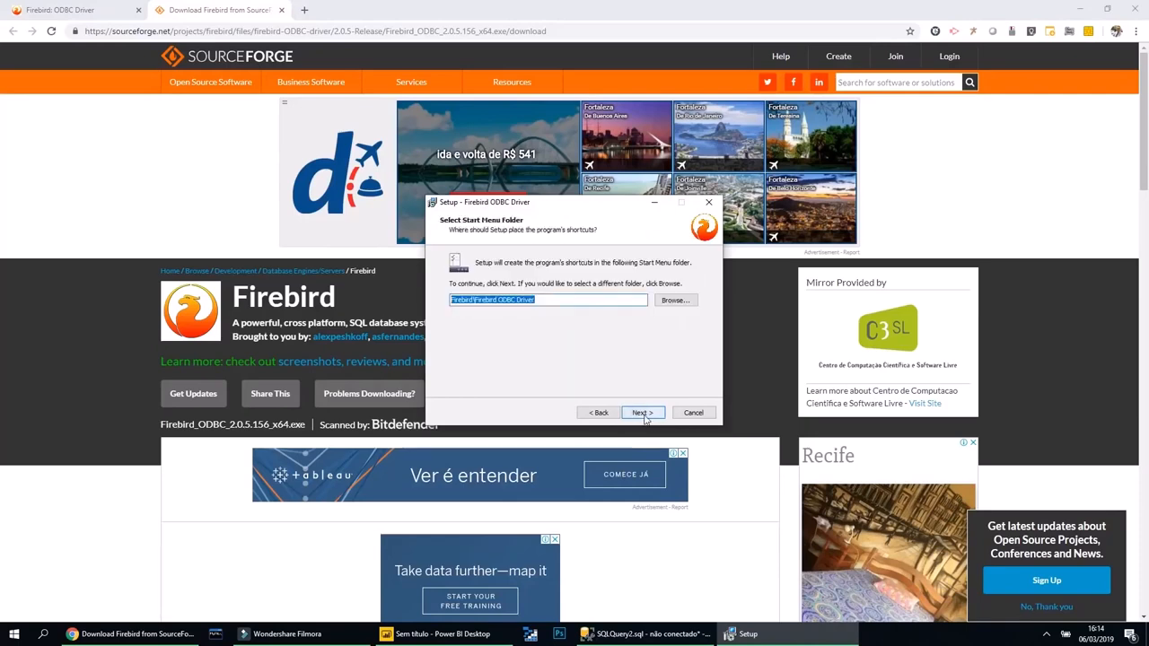
left_click(642, 414)
left_click(642, 415)
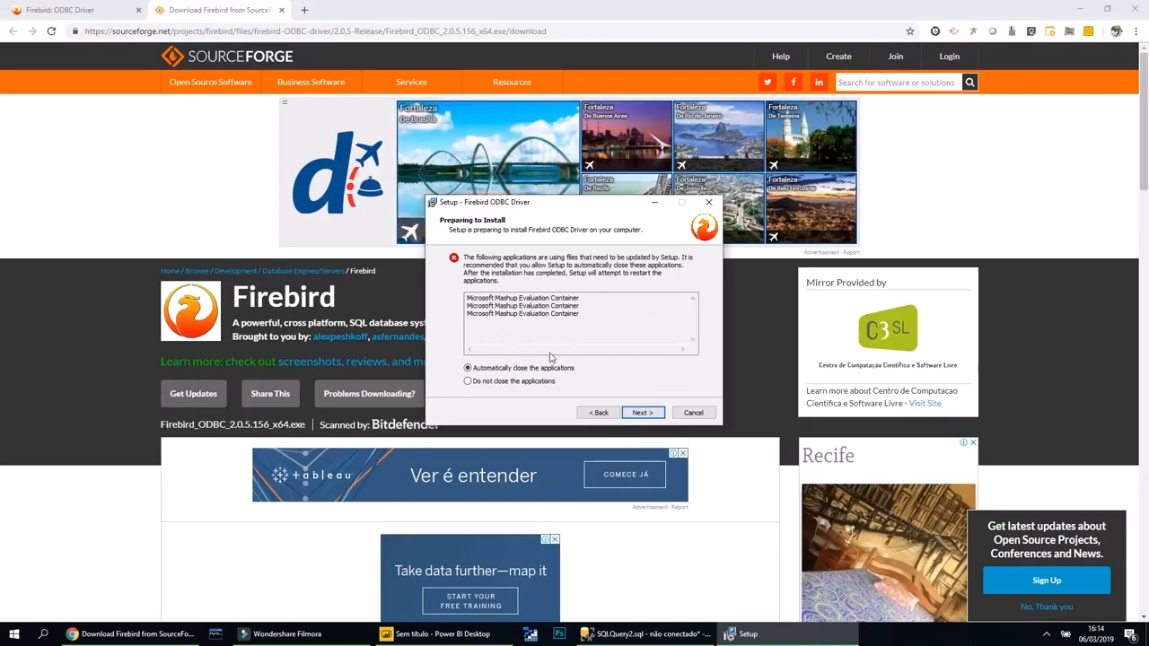
left_click(638, 414)
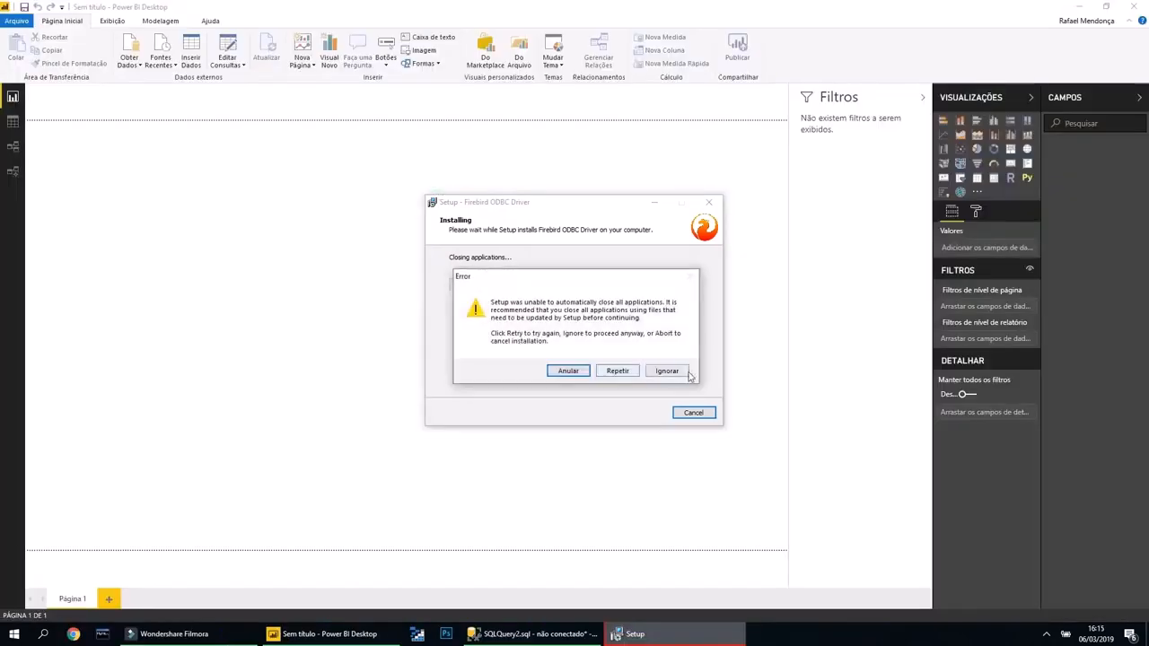
left_click(667, 371)
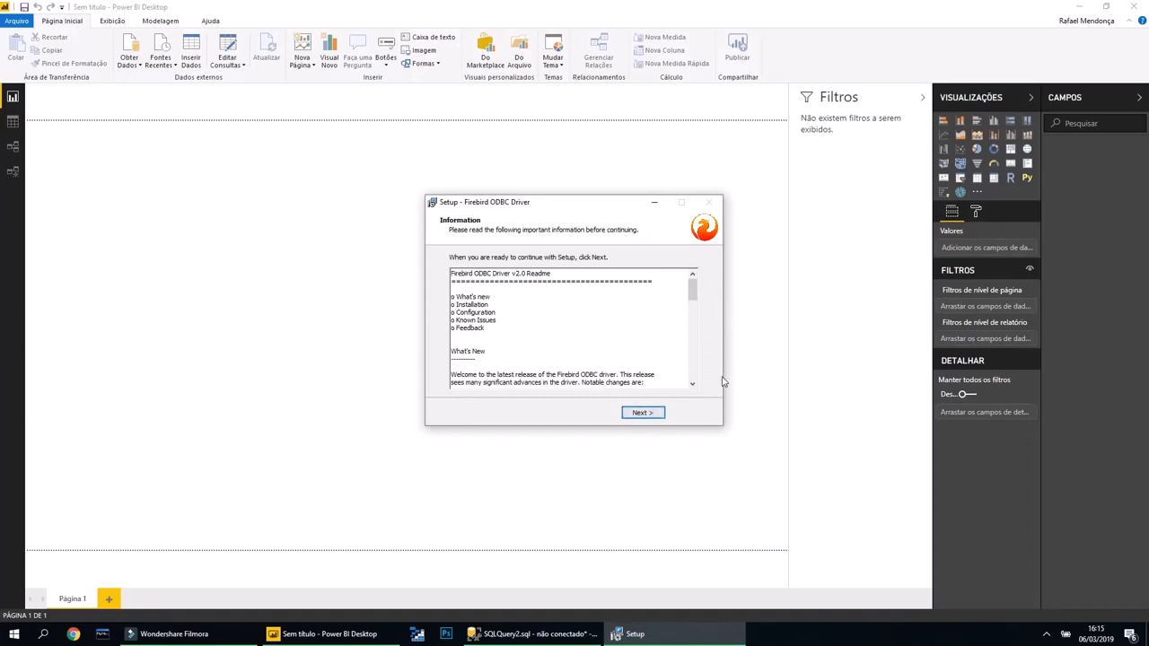
- Finish the Firebird ODBC Driver setup with View Readme.txt enabled, skim the readme and close it
left_click(641, 416)
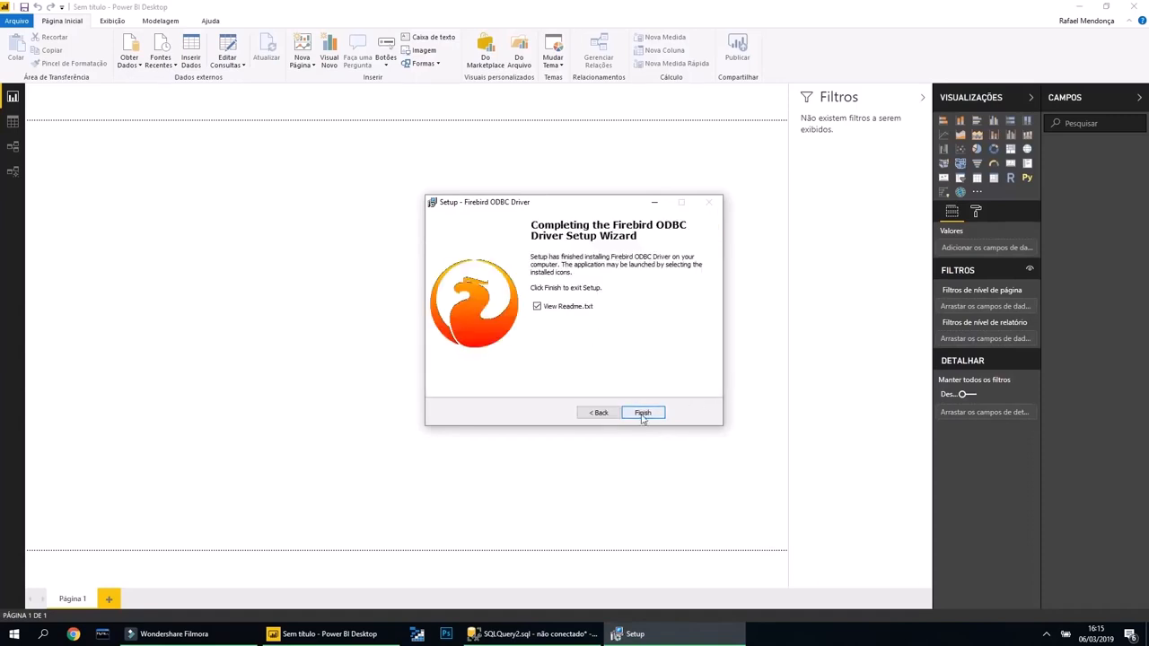
left_click(643, 415)
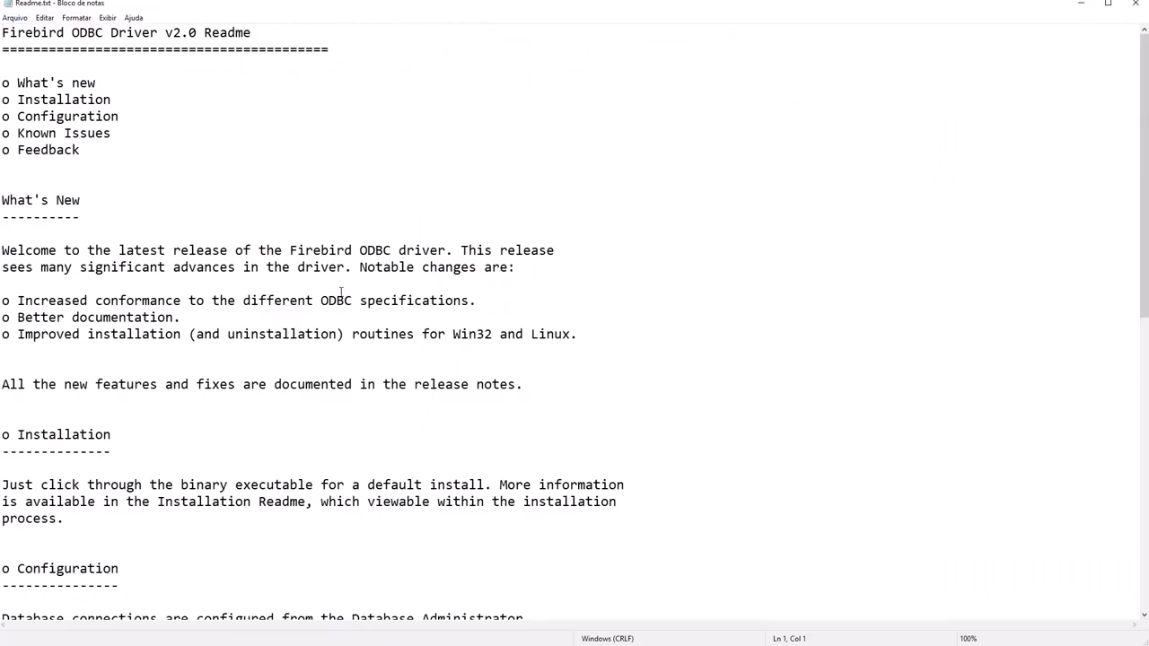
scroll(341, 292, "down", 12)
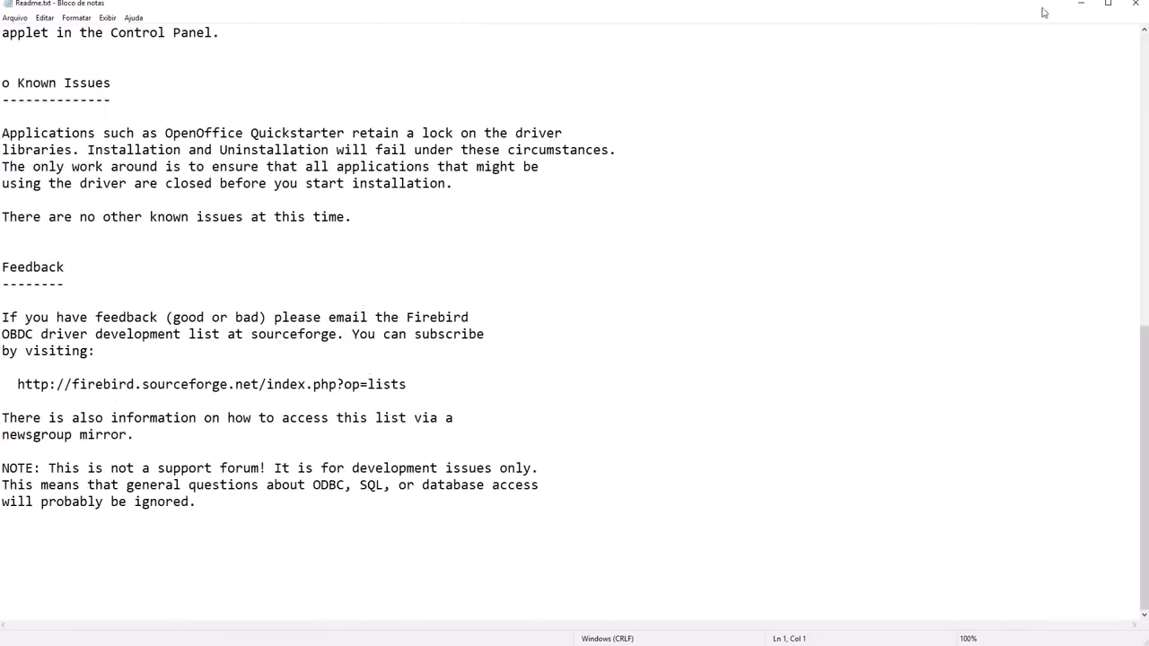
left_click(1133, 6)
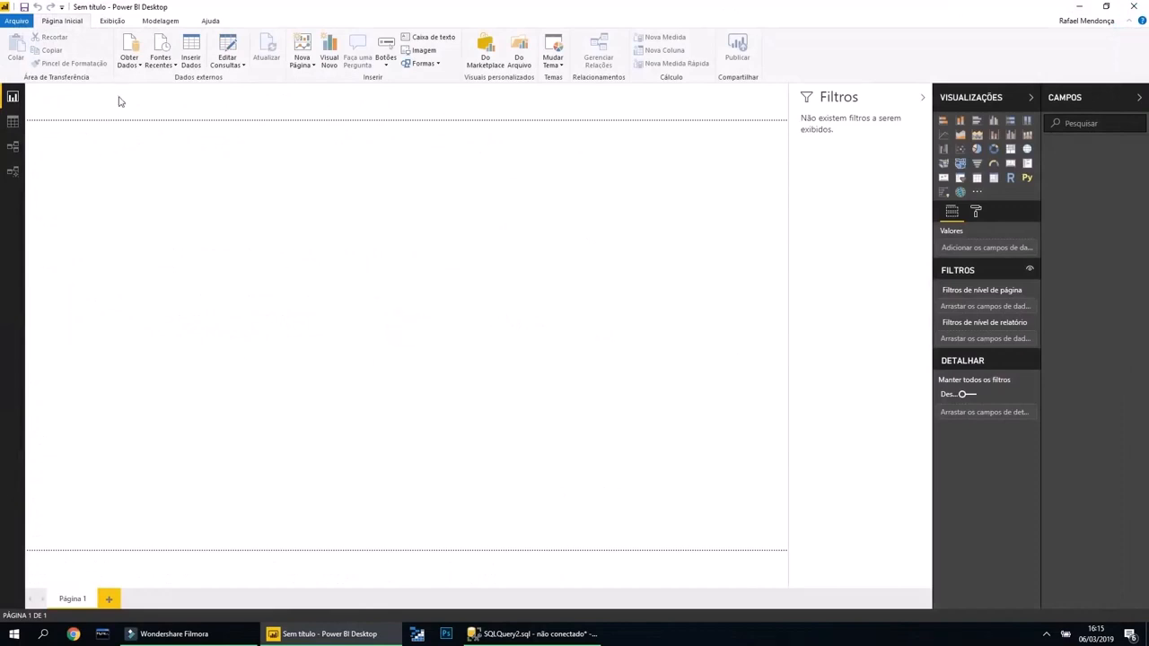
left_click(129, 63)
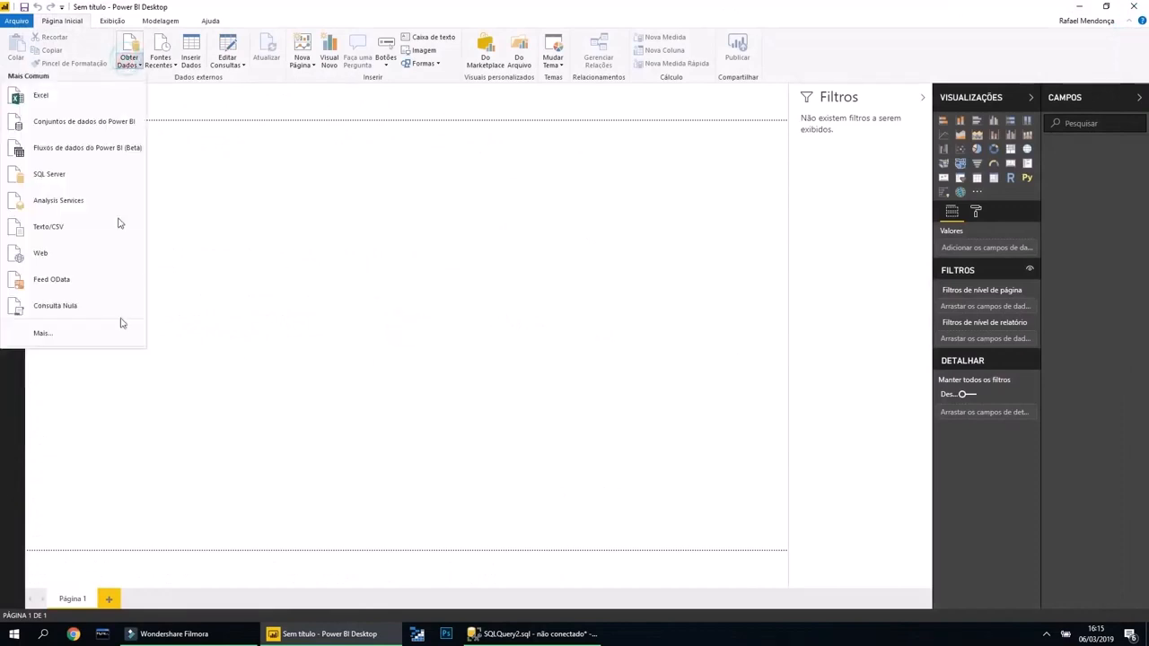
left_click(478, 364)
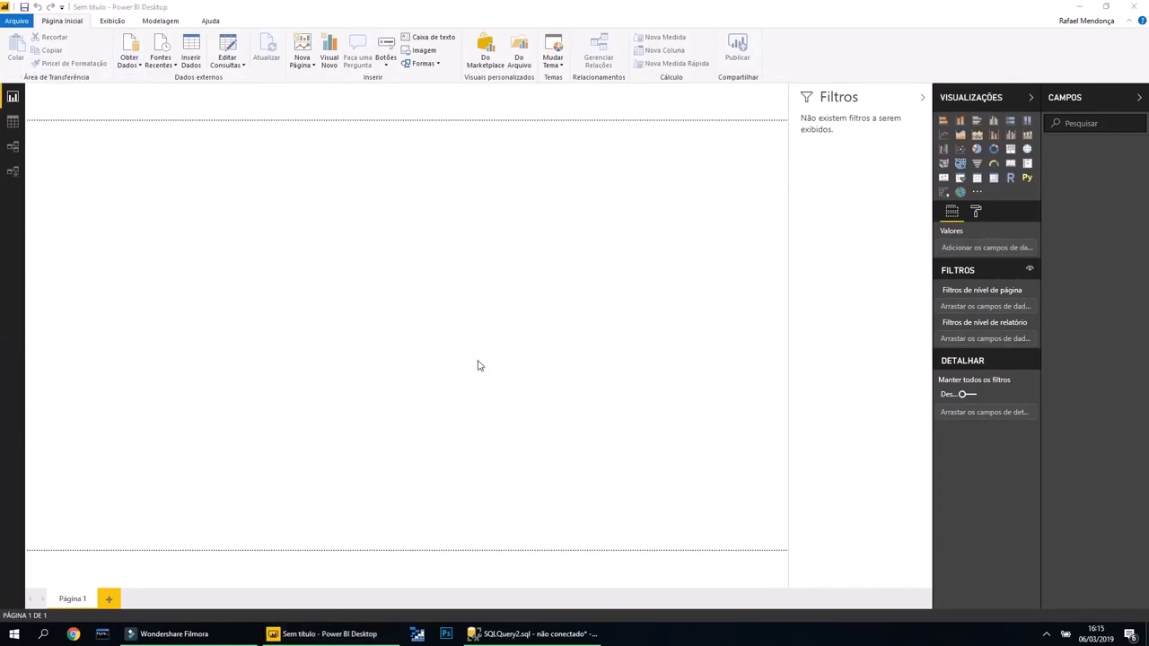
- Search Windows for "odbc" and open the 64-bit ODBC data source administrator
key("super")
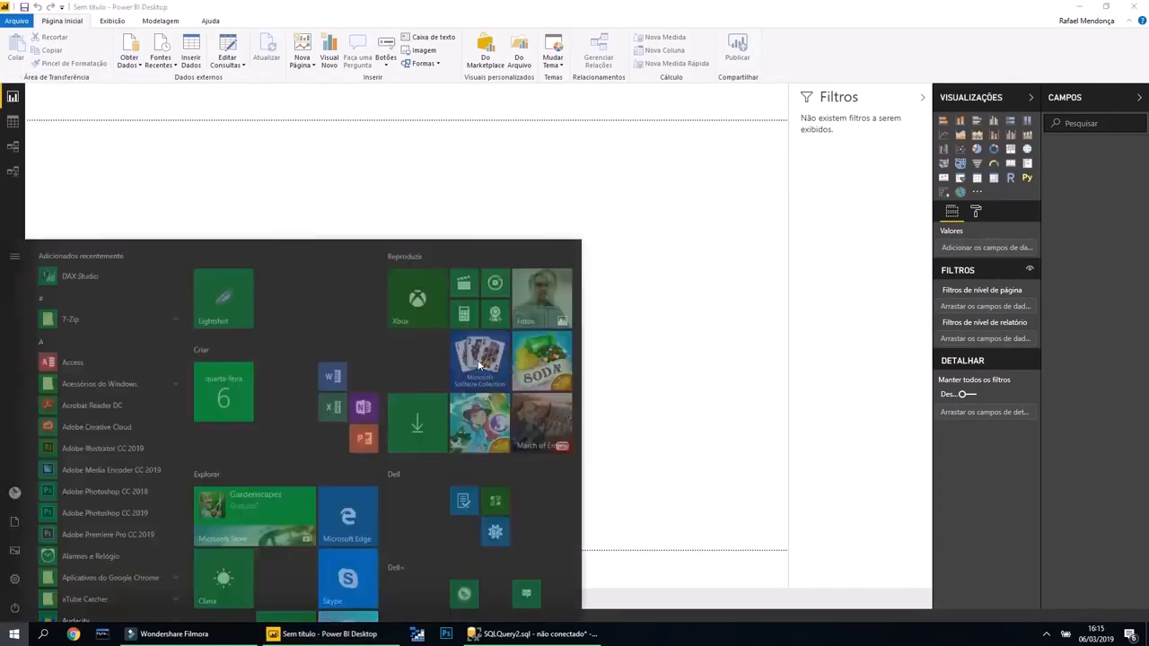
type("odbc")
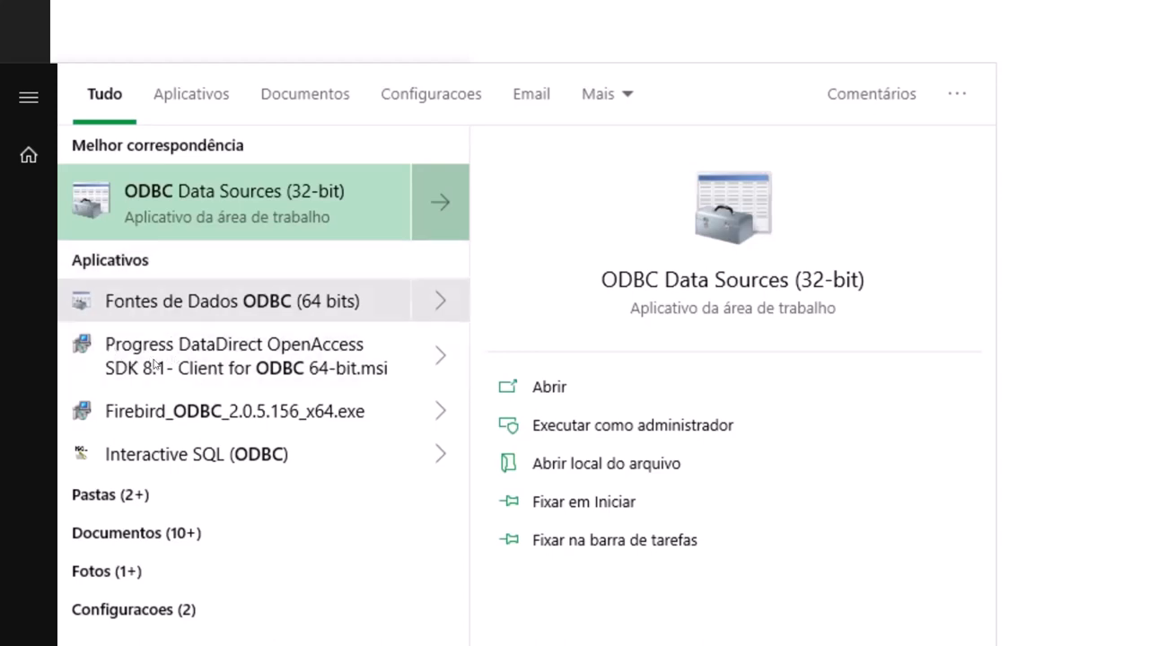
left_click(154, 363)
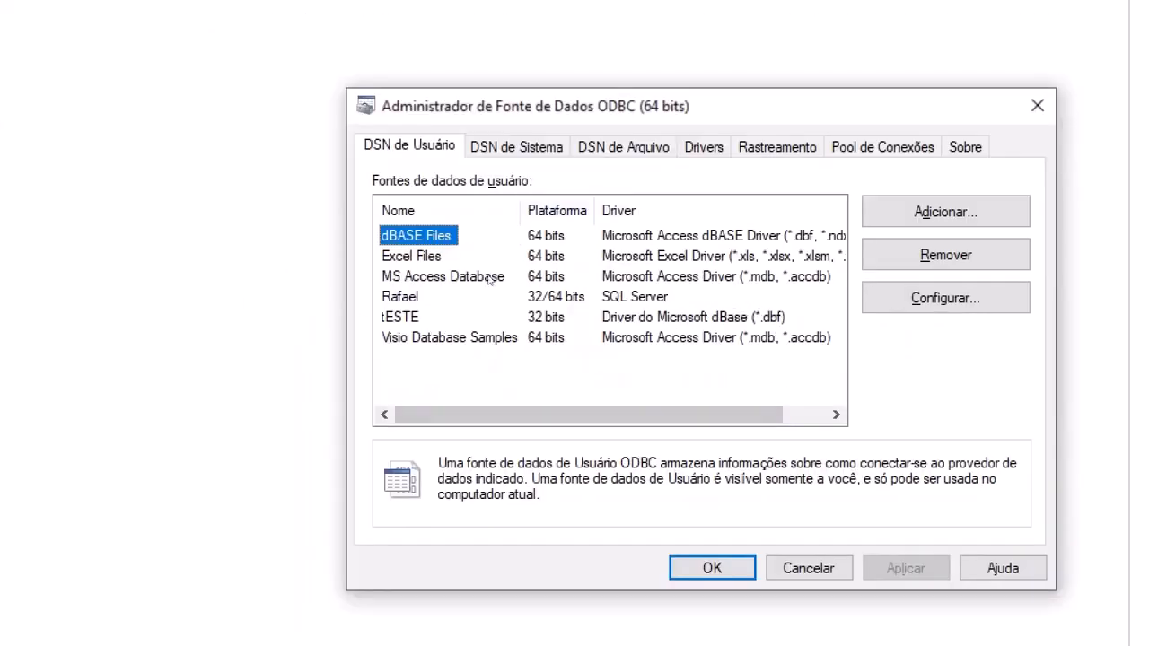
- Compare the user data sources with the system data sources, finishing on the system DSN list
left_click(503, 302)
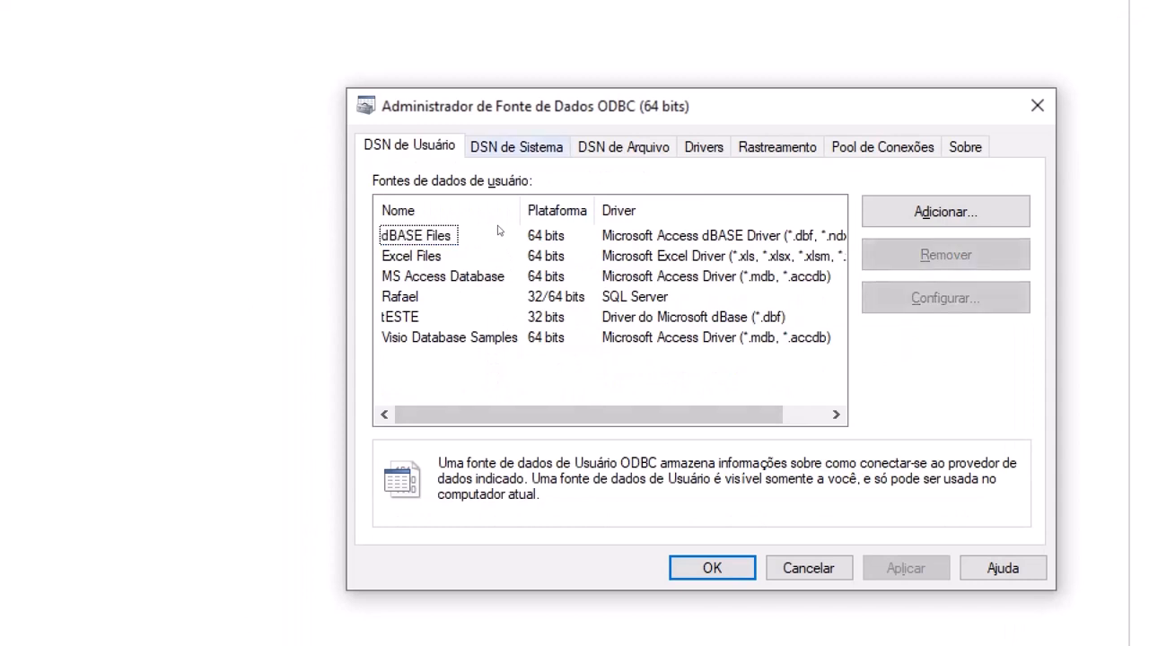
left_click(521, 146)
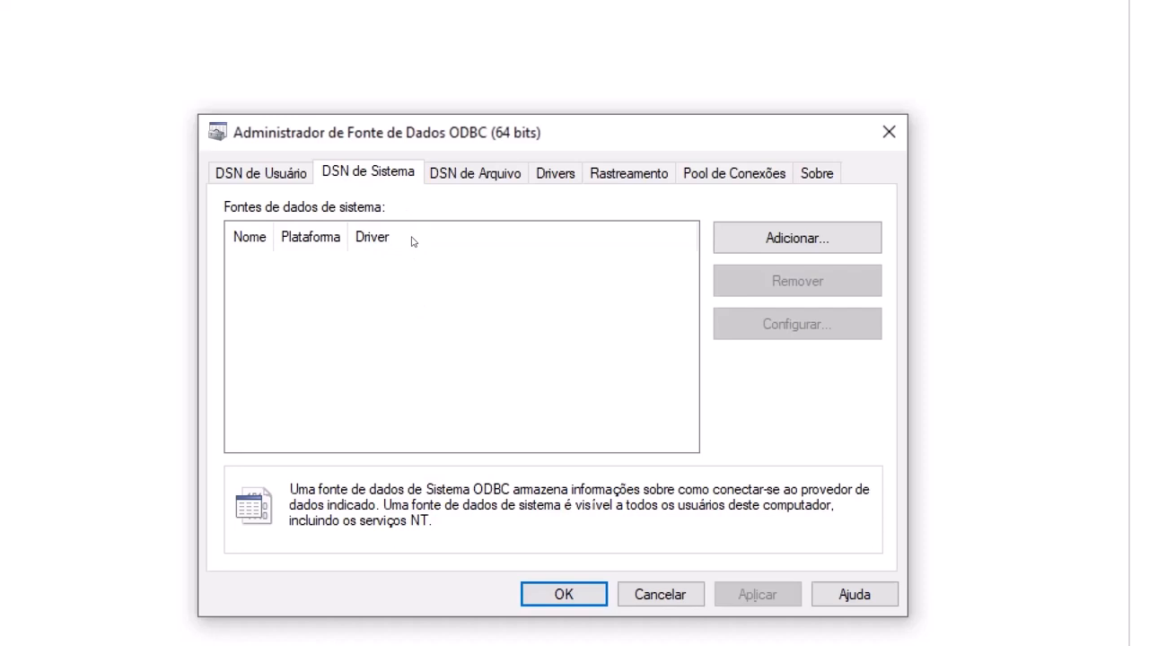
key("ctrl+shift+Tab")
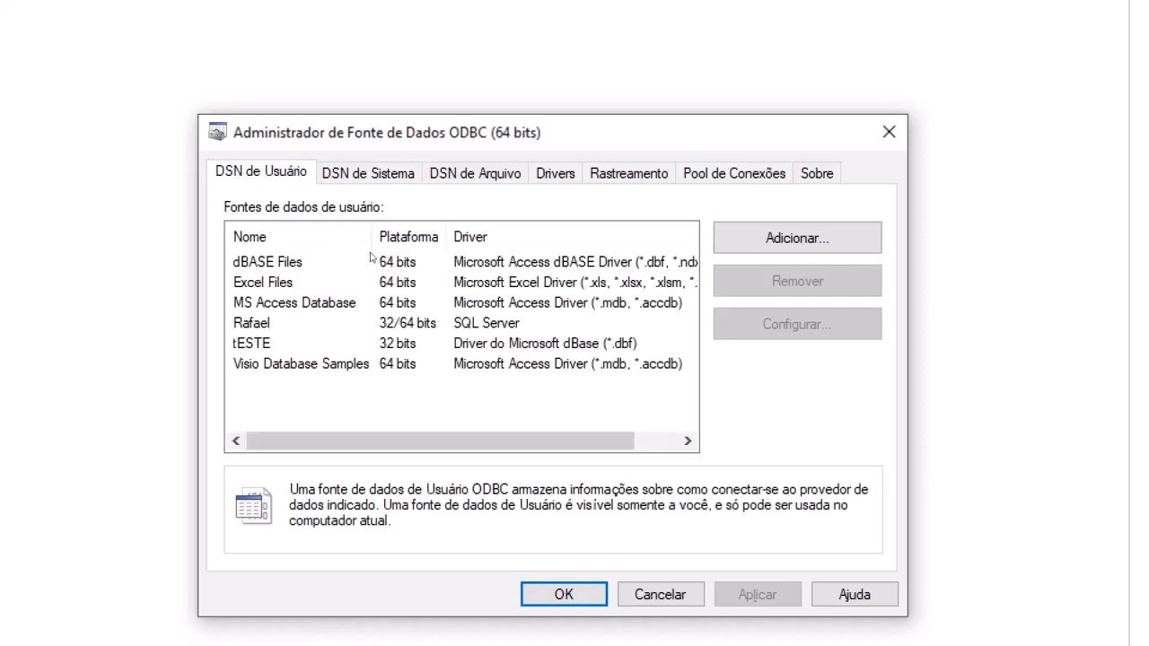
key("ctrl+Tab")
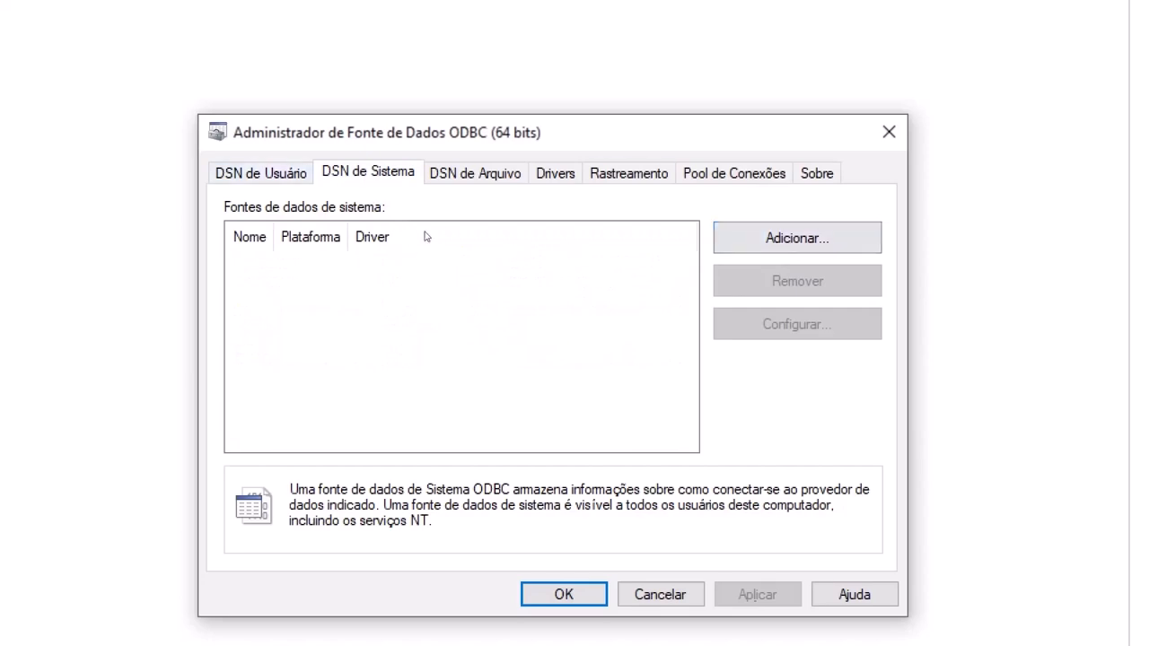
- Add a new system data source that uses the Firebird/InterBase(r) driver
left_click(797, 237)
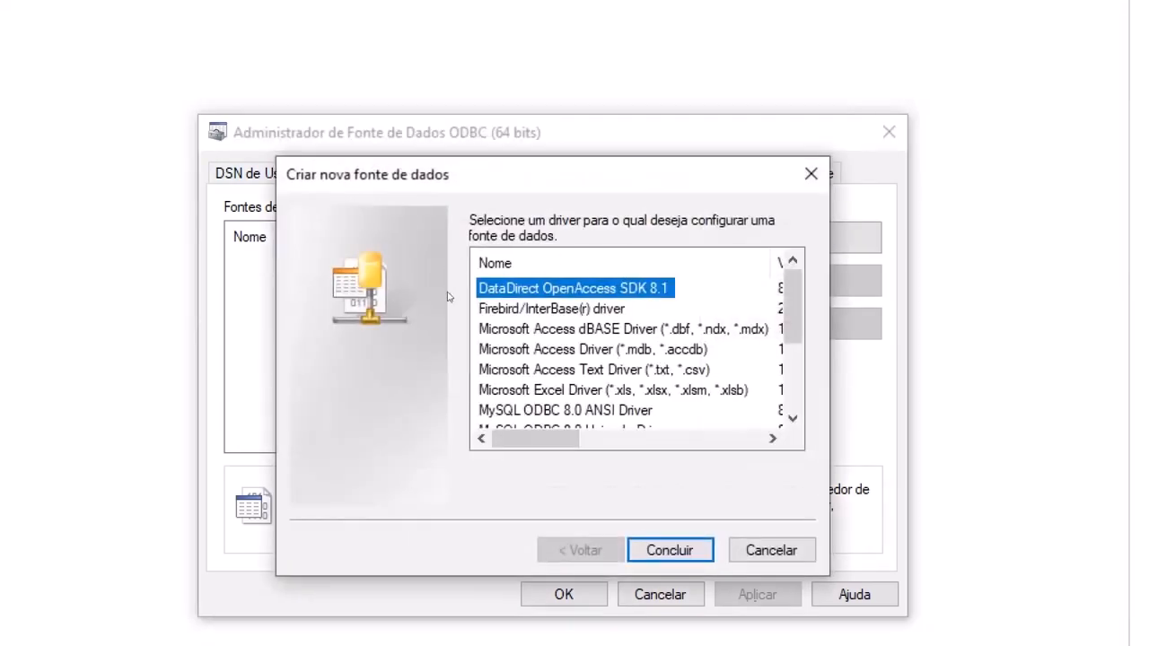
scroll(622, 308, "down", 2)
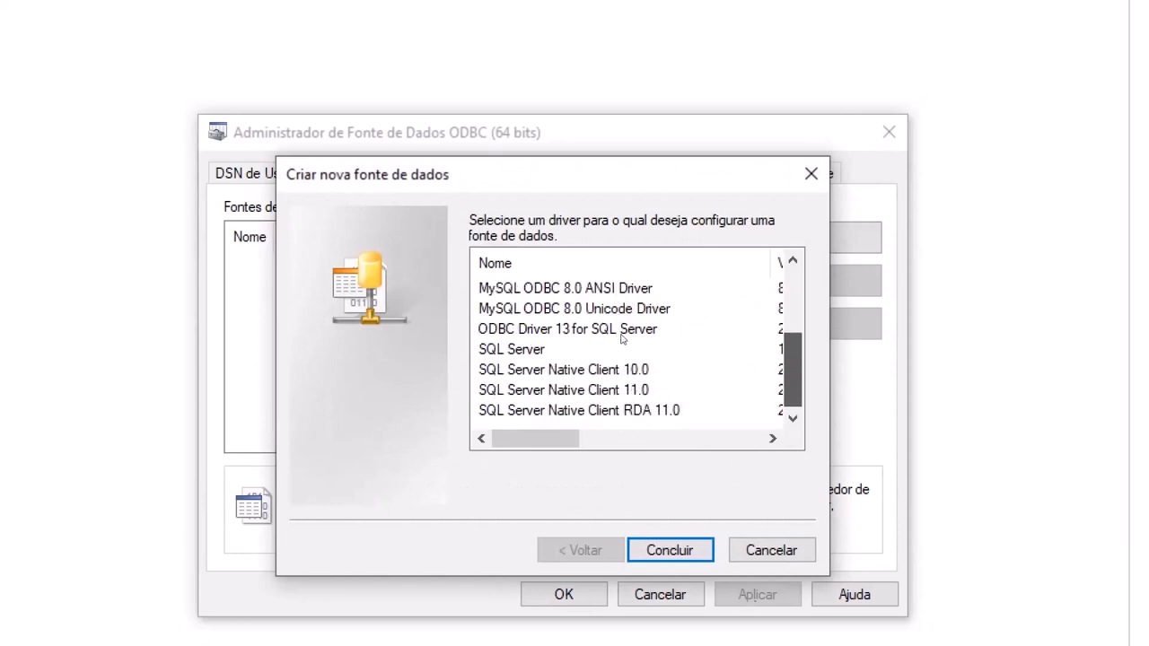
scroll(619, 328, "up", 2)
left_click(611, 285)
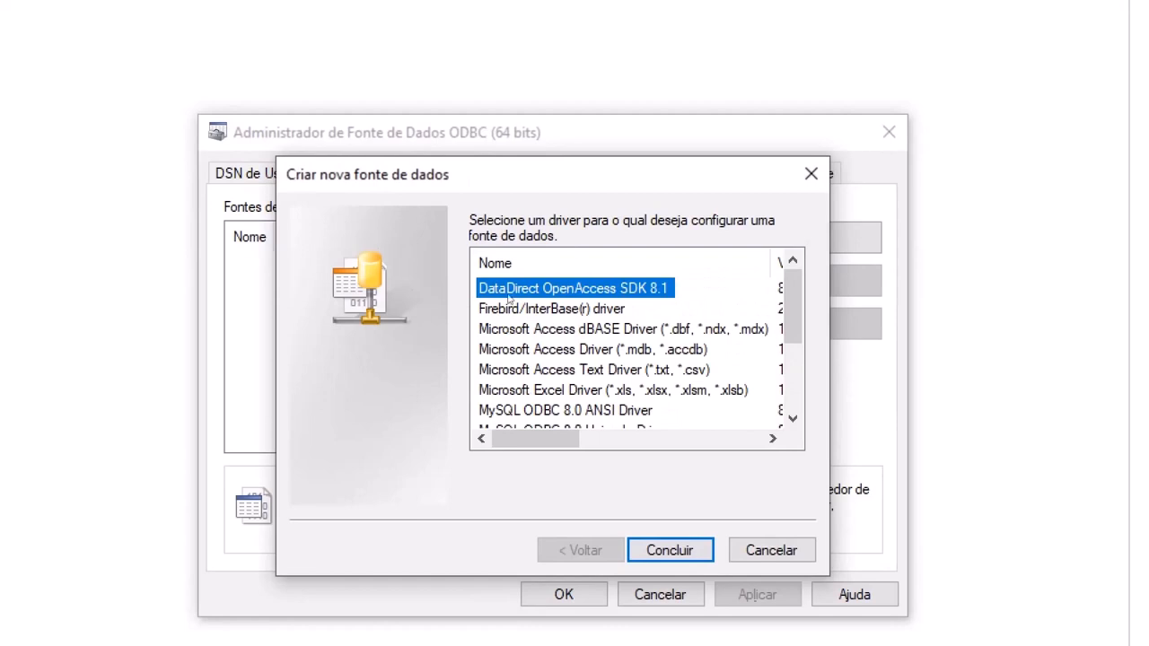
left_click(477, 310)
scroll(508, 373, "right", 3)
scroll(510, 375, "left", 3)
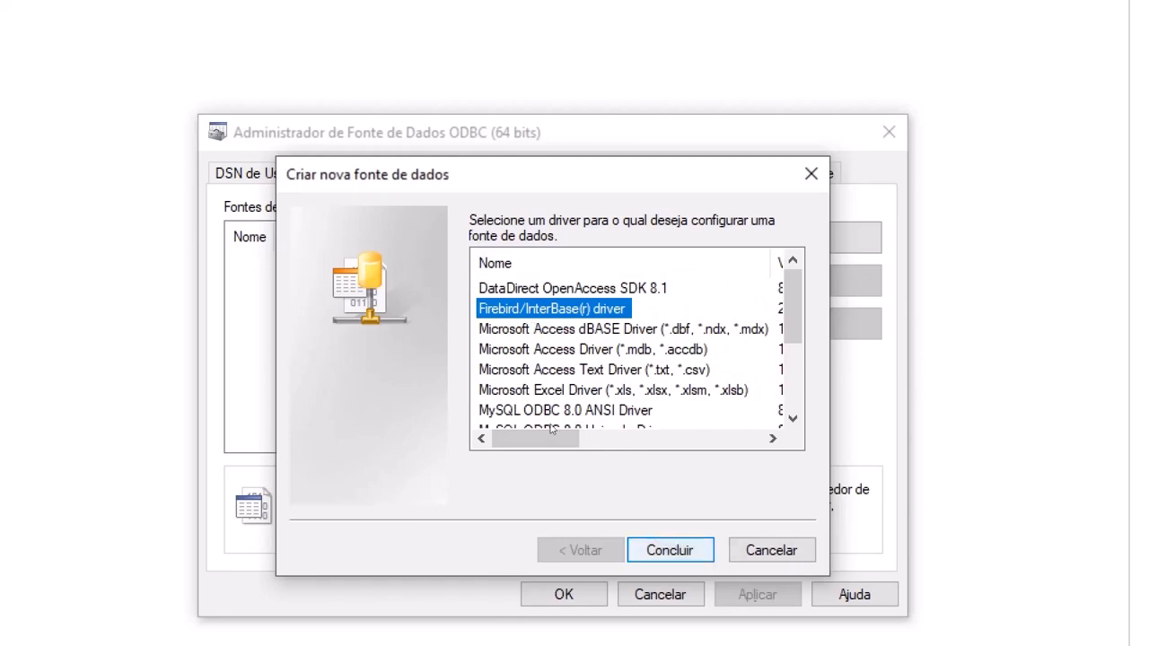
key("Return")
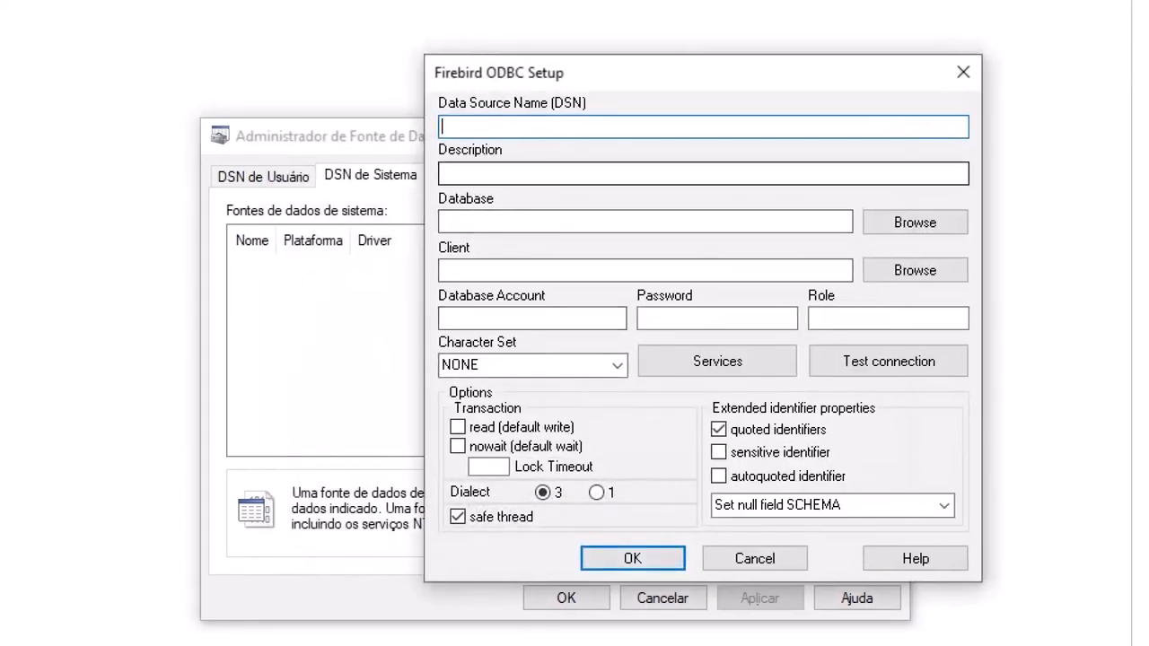
- Name the data source Fortes, leave its description blank and move on to the database setting
type("Forte")
key("Tab")
key("Tab")
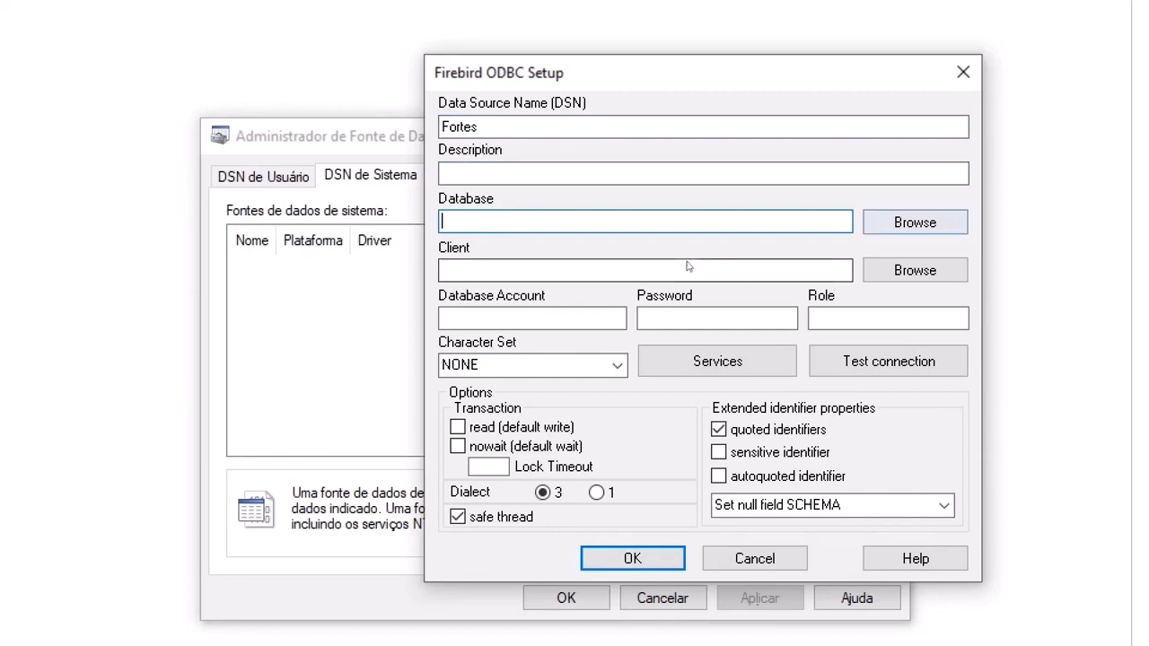
left_click(926, 222)
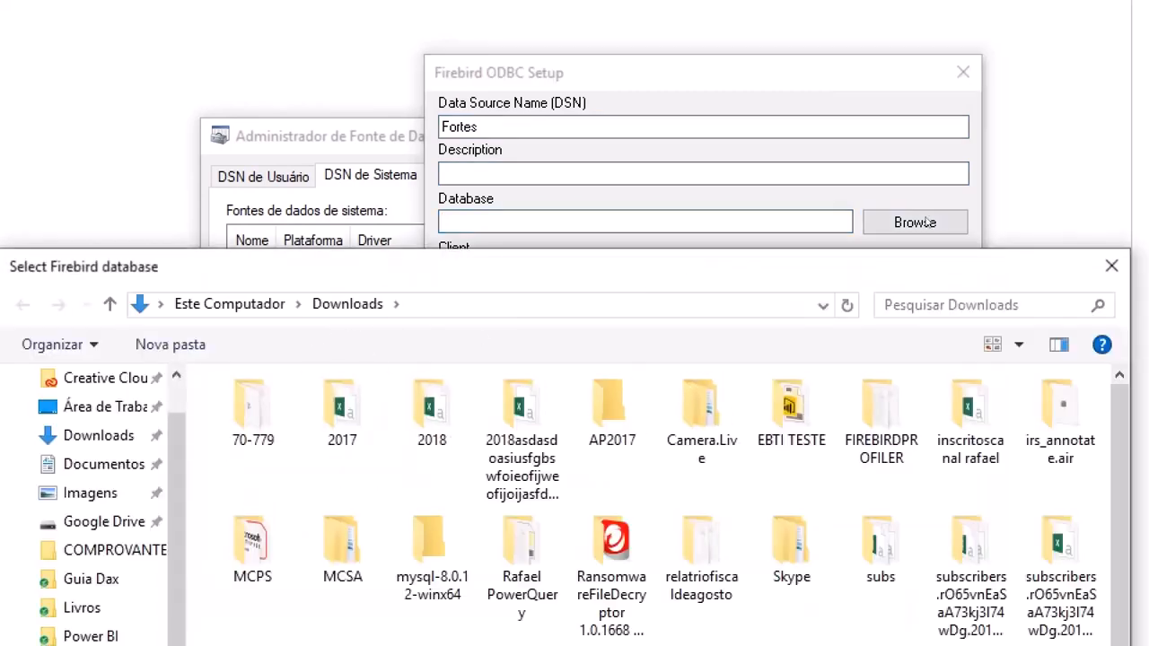
left_click(1111, 266)
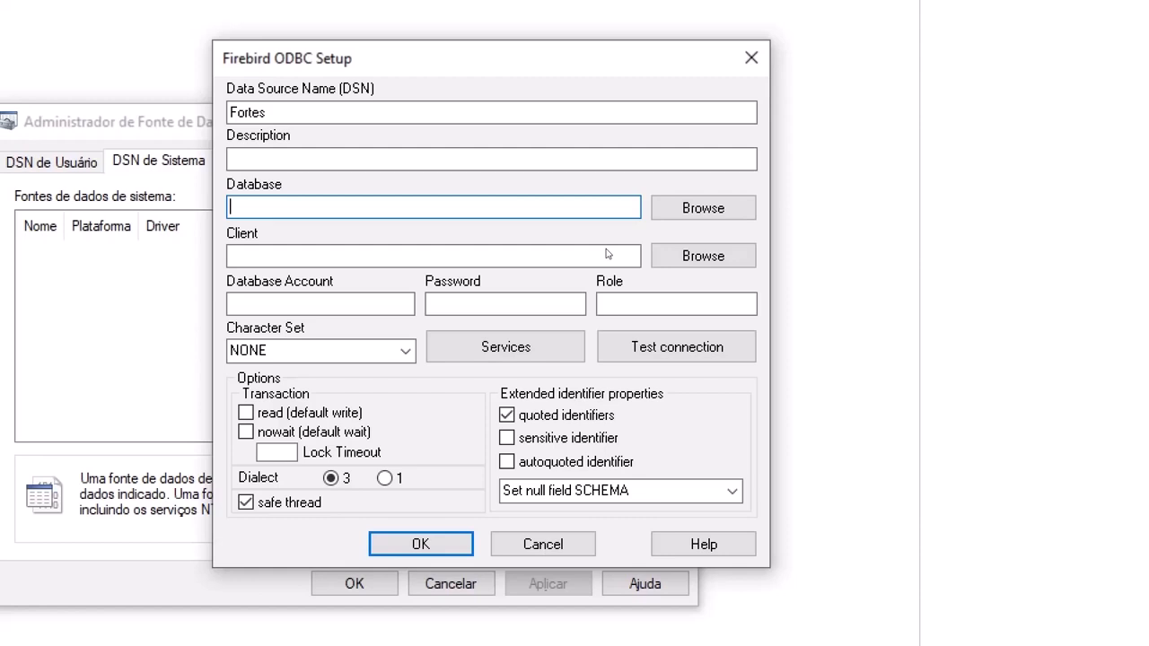
key("super")
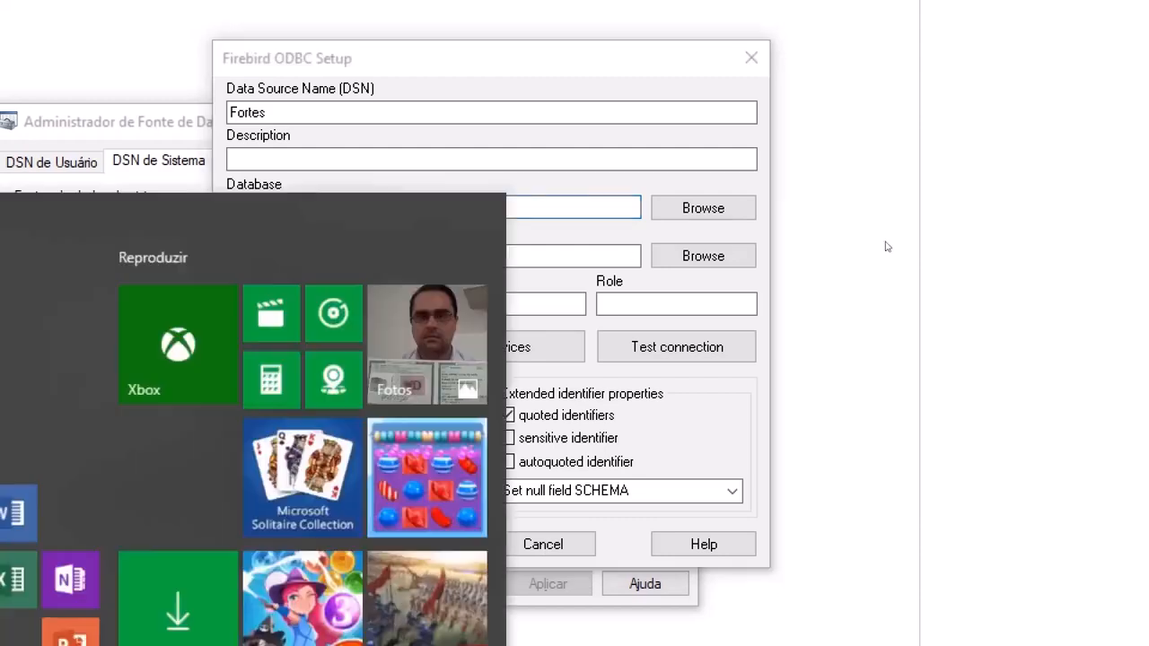
key("super")
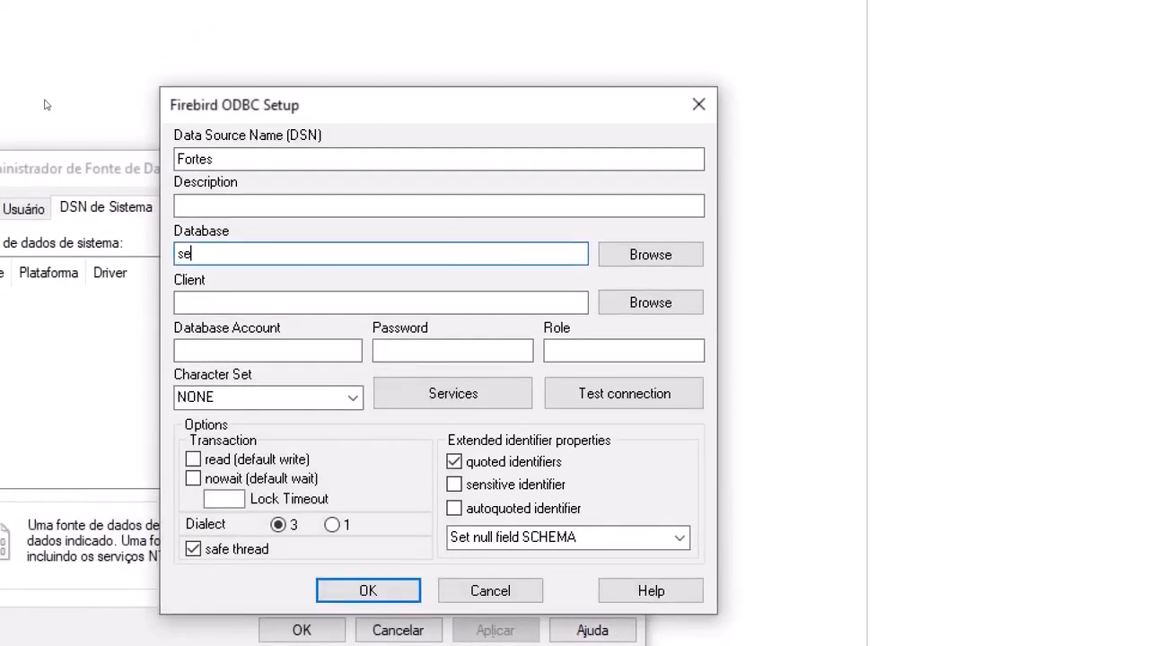
- Enter servidor/53052:\F:\fortes\ac\ac2.fdb as the Firebird database path and highlight its file name
type("ervidor/")
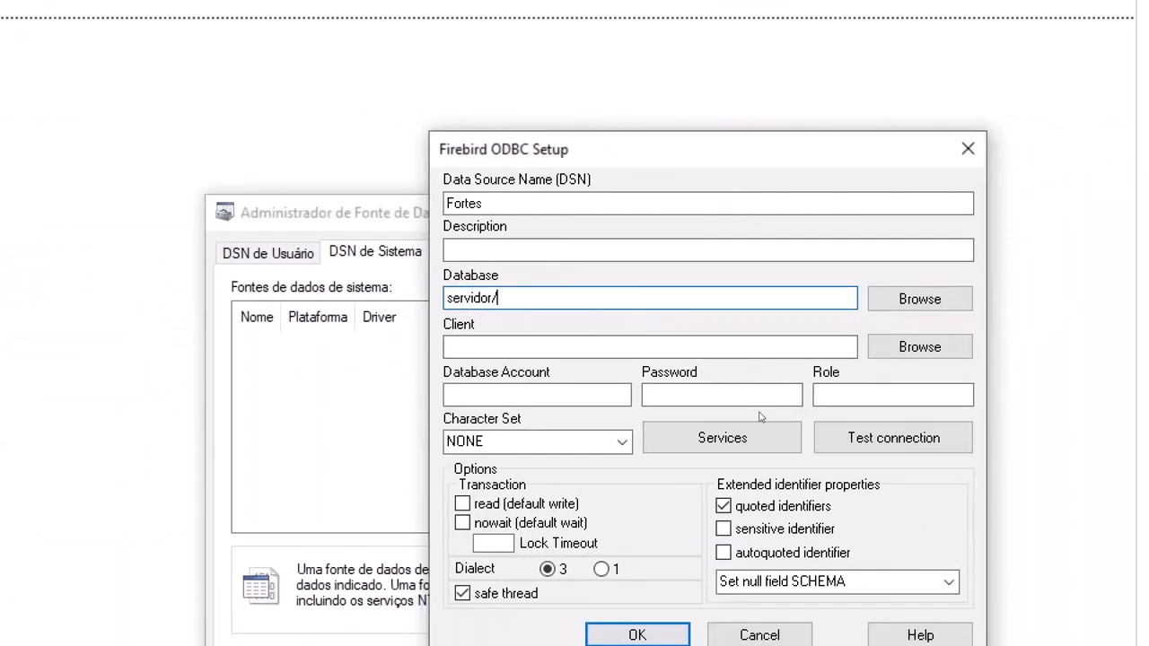
type("53052")
type(":\\F:\\fortes\\")
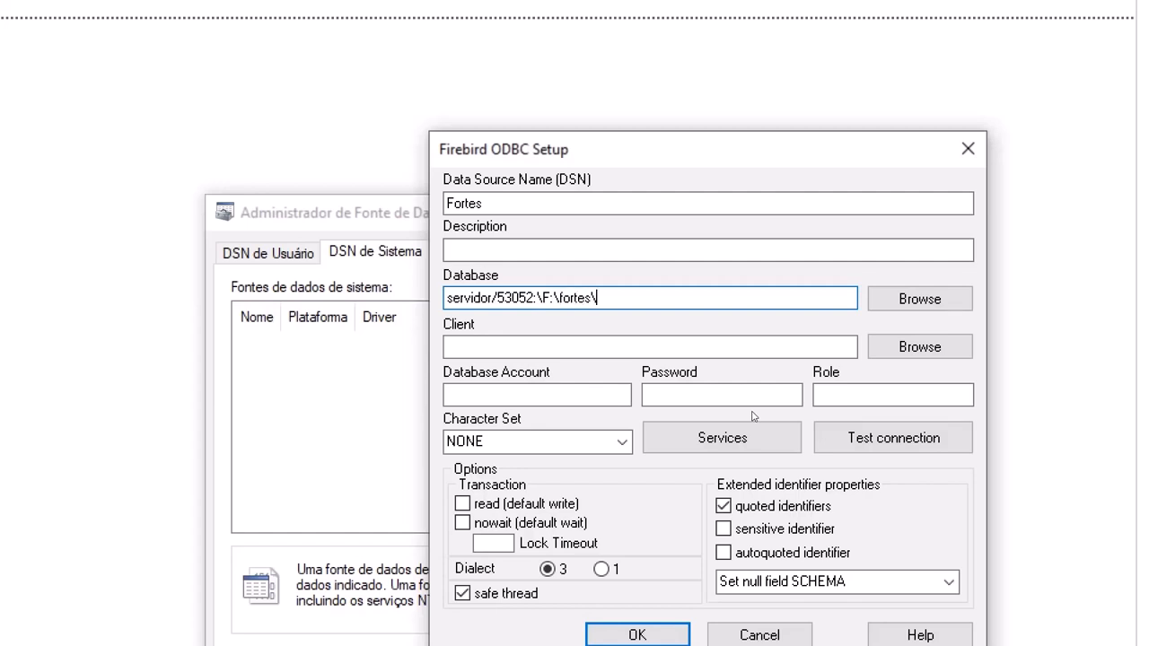
type("ac\\ac2.fdb")
key("shift+Left")
key("shift+Left")
key("shift+Left")
key("shift+Left")
key("shift+Left")
key("shift+Left")
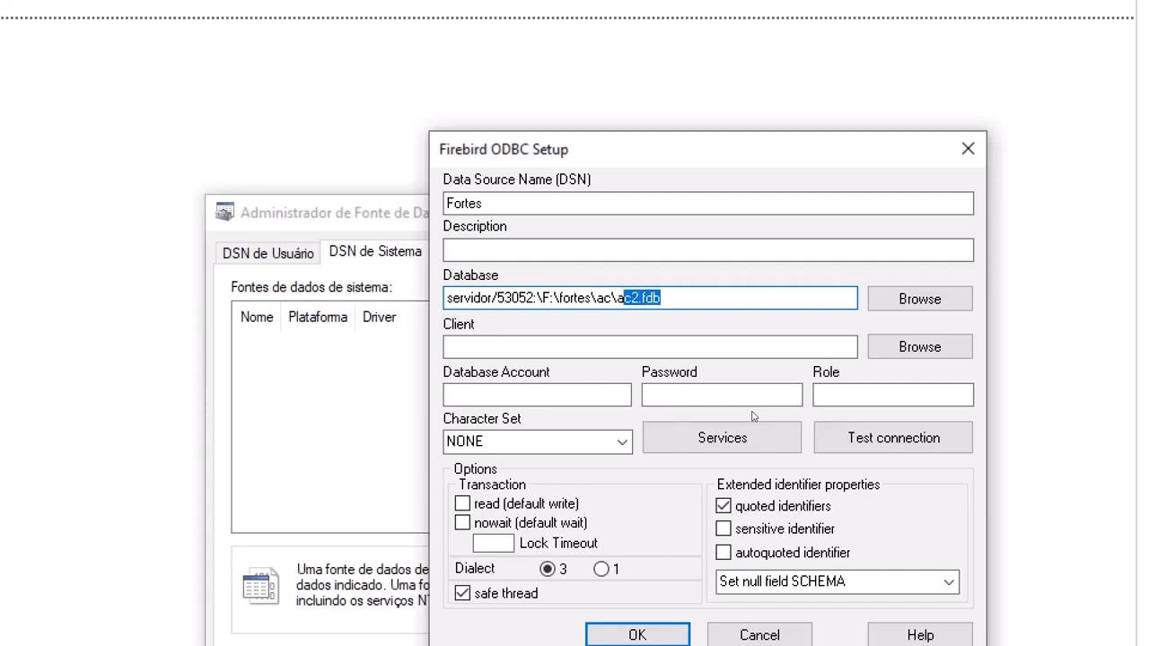
key("shift+Left")
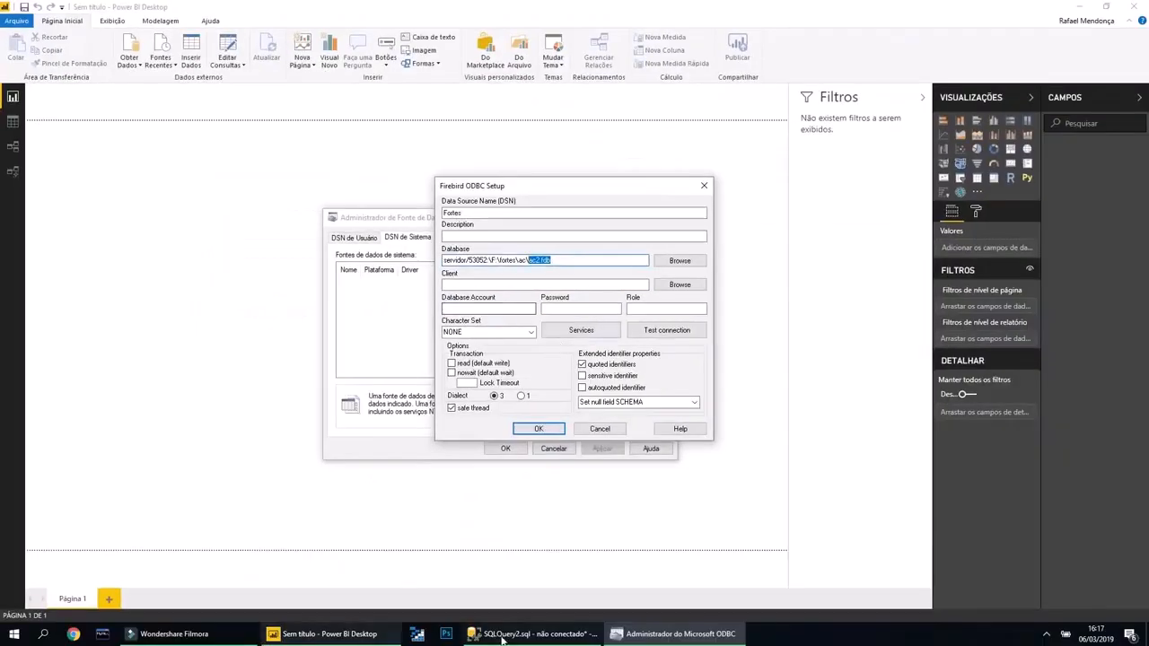
- Switch to File Explorer, browse to C:\Fortes\AC and select the AC.ini configuration file
key("super+e")
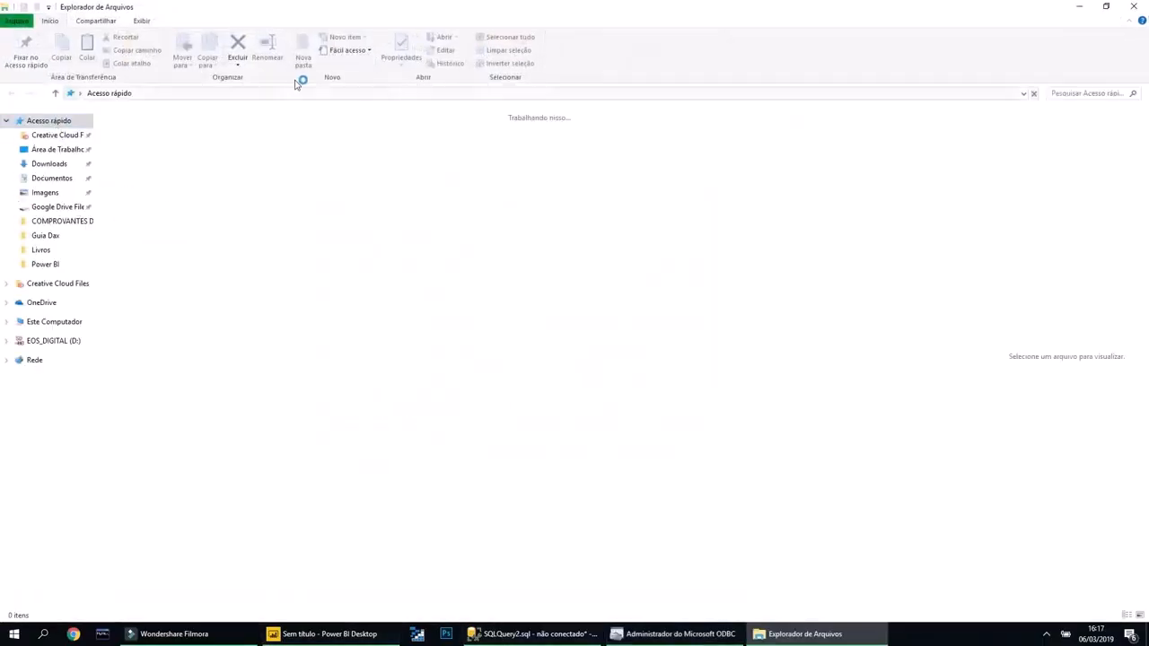
left_click(263, 95)
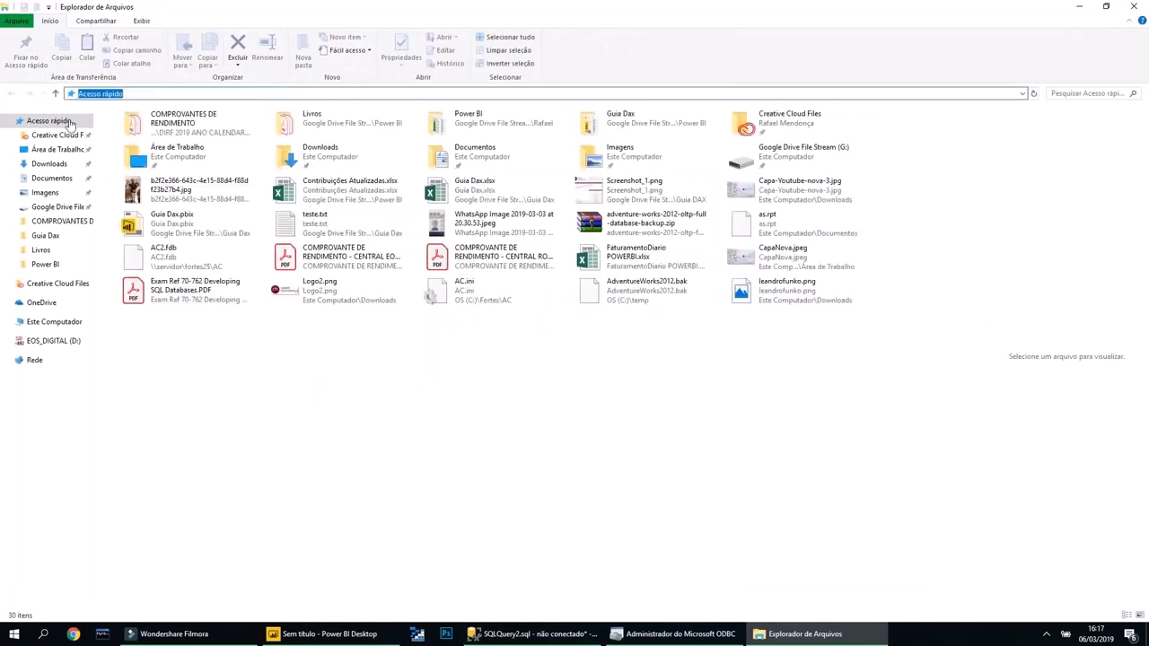
type("c:\\")
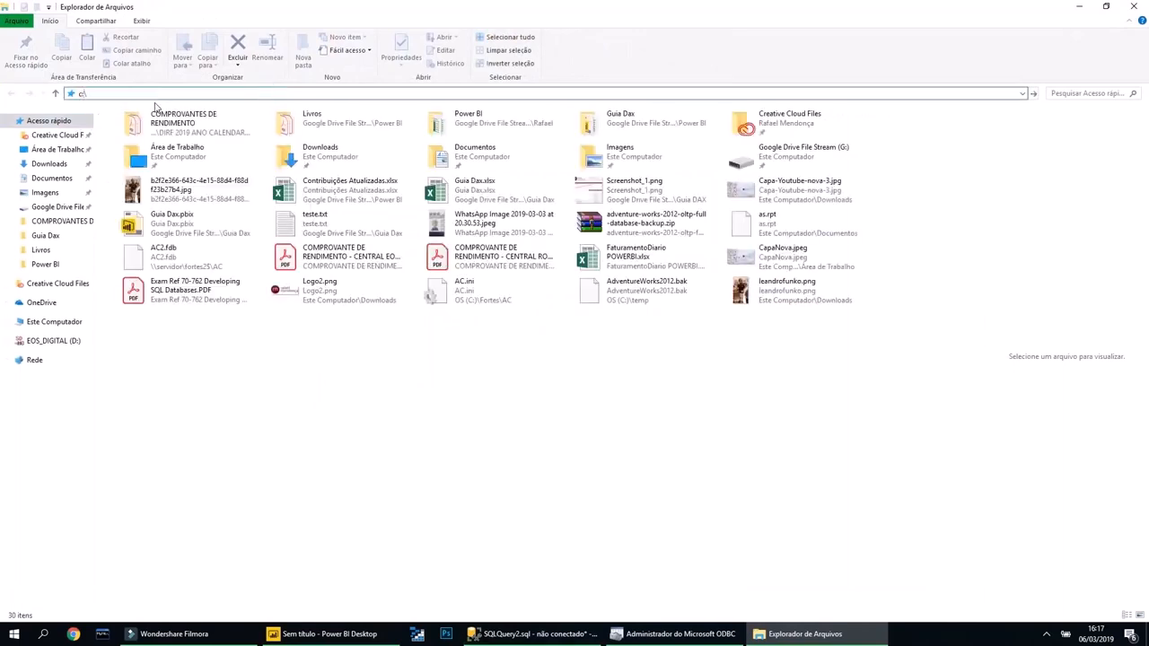
key("Return")
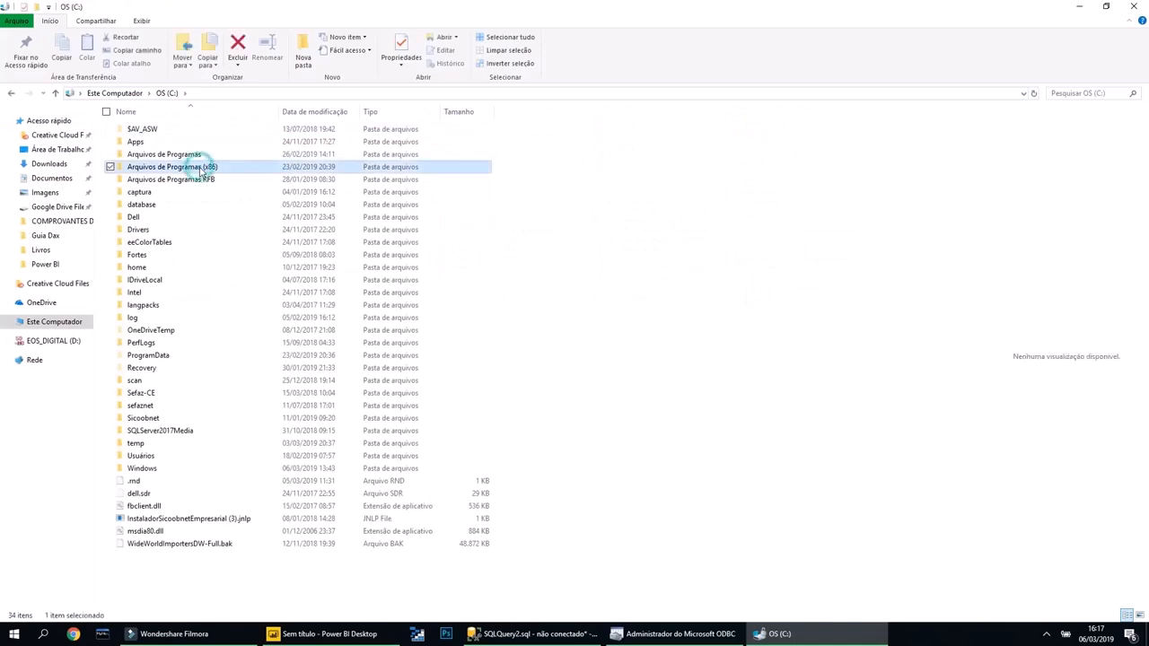
key("Return")
key("Down")
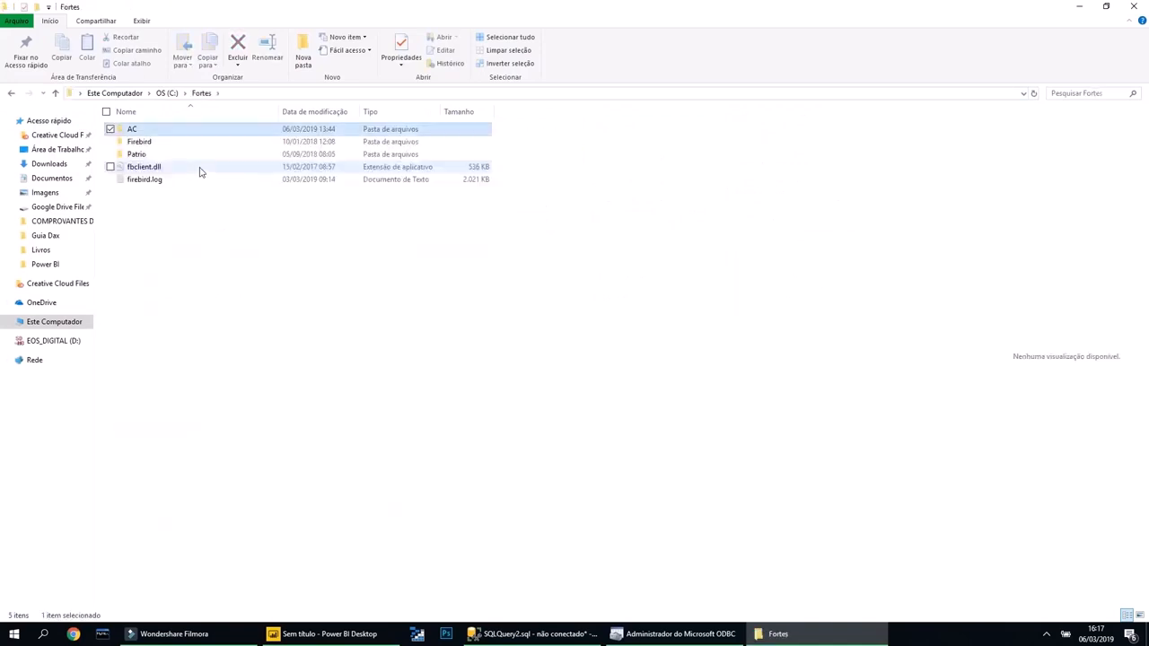
key("Return")
left_click(190, 196)
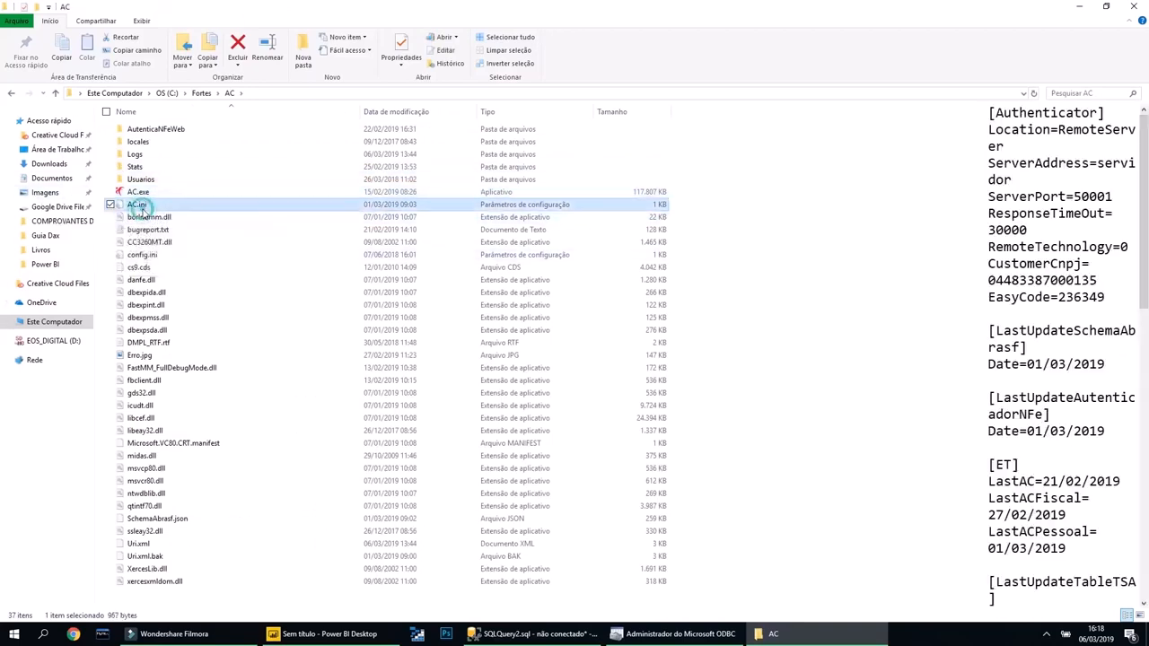
left_click(140, 207)
- Open AC.ini in Notepad (Bloco de notas) after checking the other available applications
right_click(142, 209)
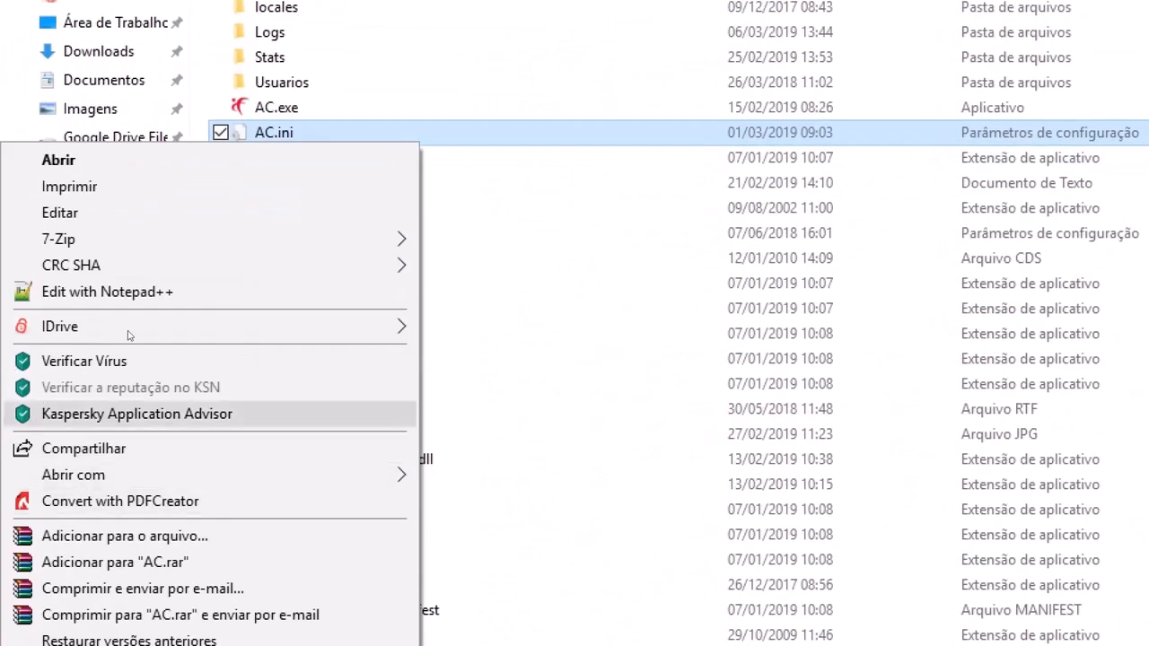
mouse_move(114, 474)
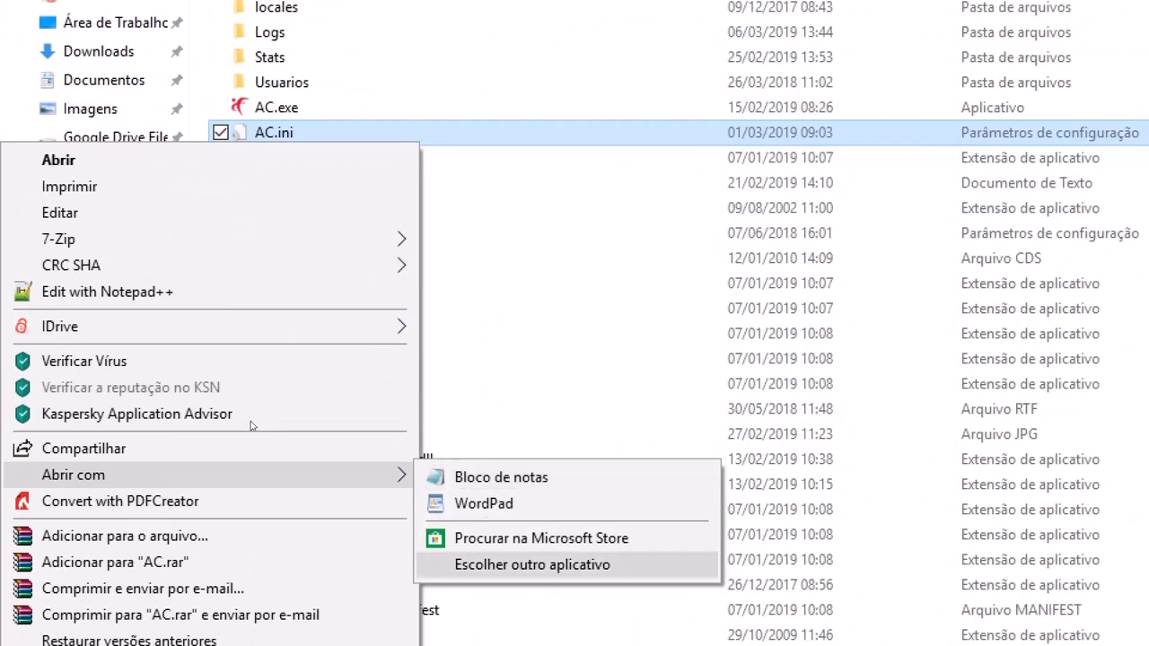
left_click(531, 564)
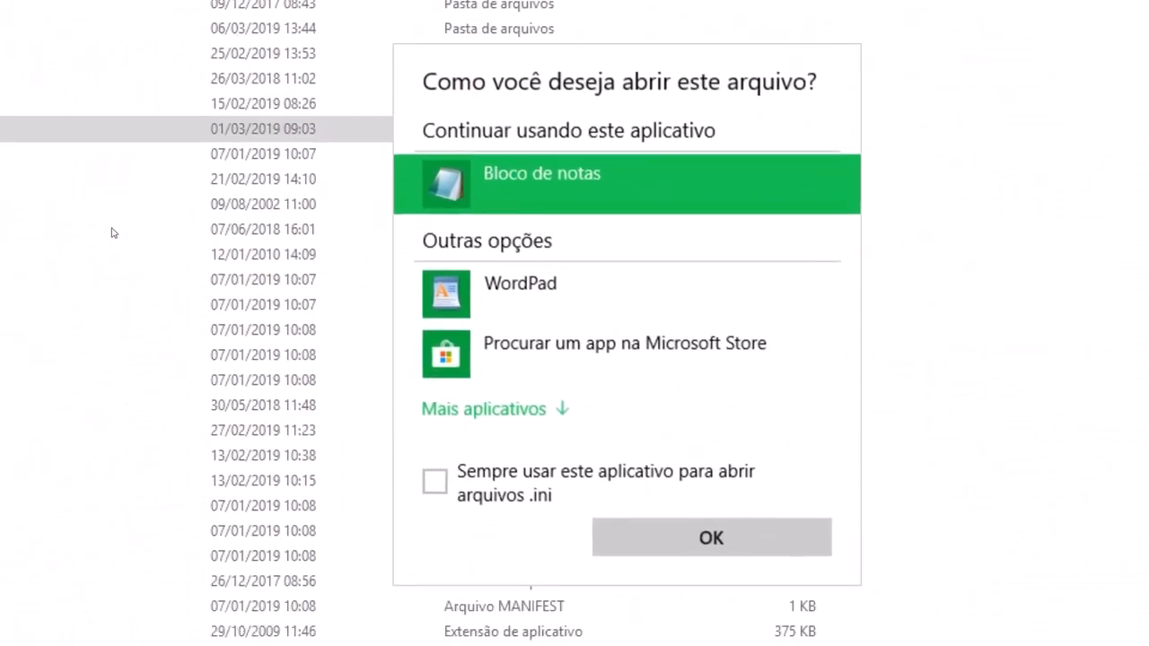
left_click(493, 408)
scroll(539, 341, "down", 1)
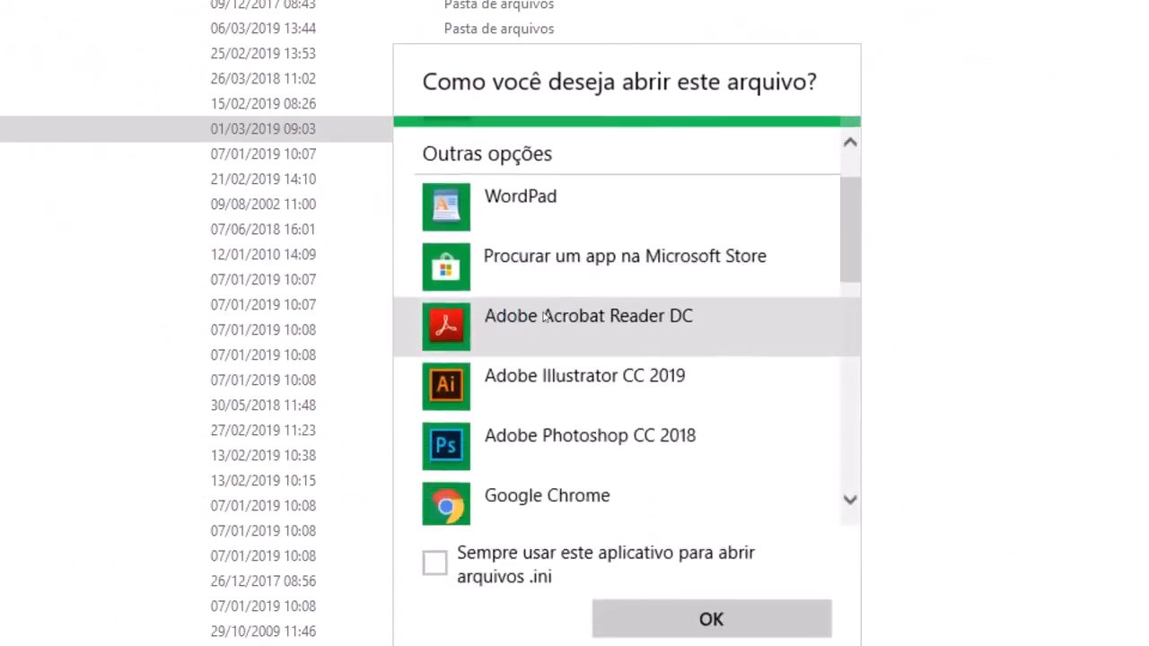
scroll(543, 323, "down", 5)
scroll(550, 337, "up", 1)
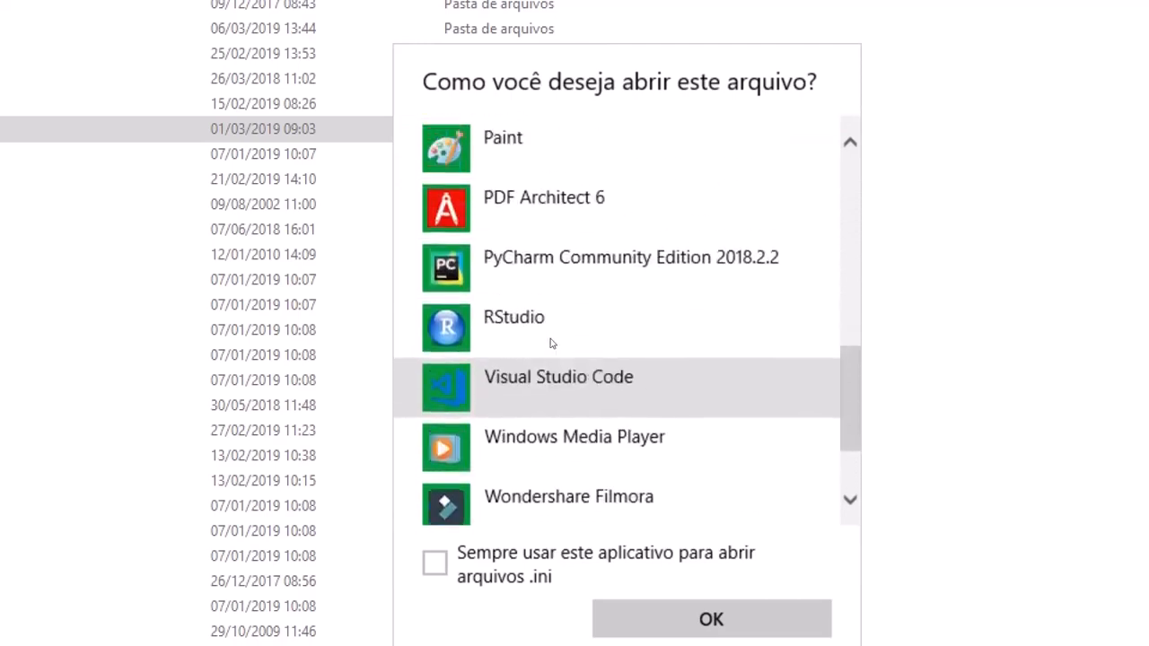
scroll(551, 343, "up", 10)
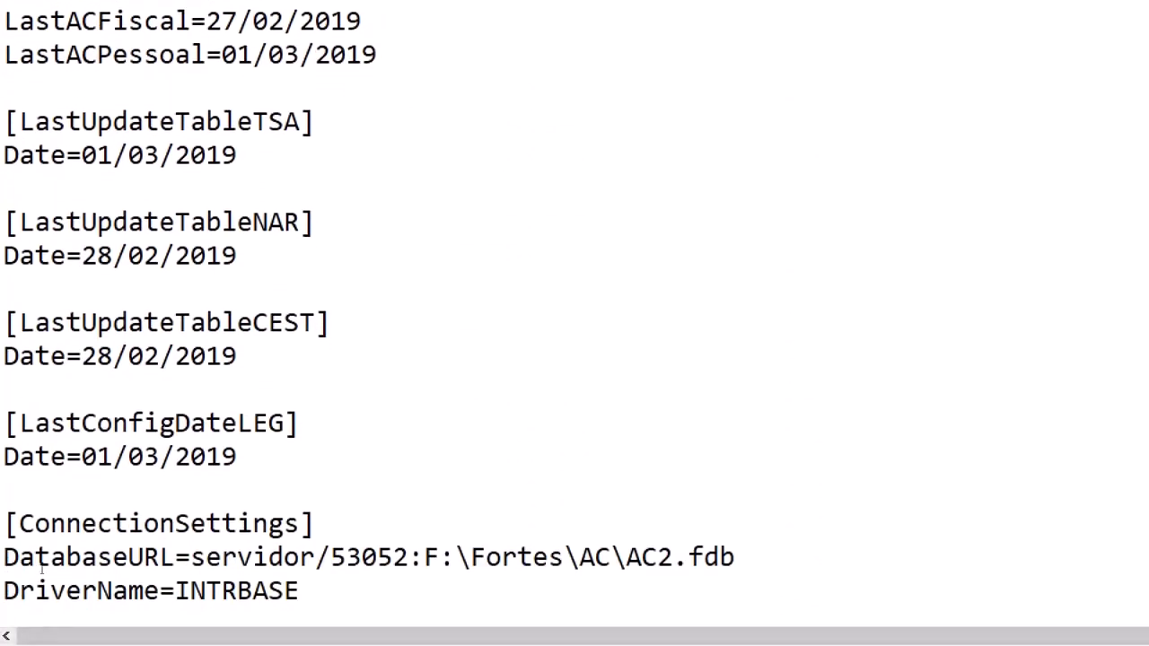
- Copy the DatabaseURL value servidor/53052:F:\Fortes\AC\AC2.fdb from the ConnectionSettings section of AC.ini
double_click(33, 527)
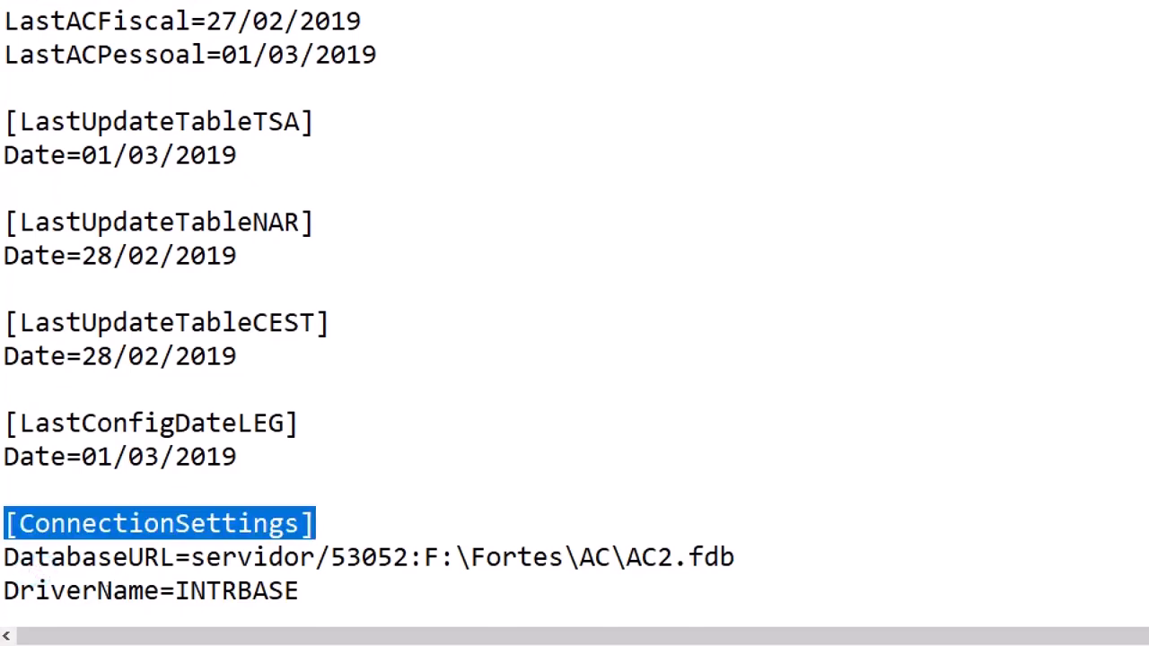
left_click_drag(4, 558, 403, 581)
key("ctrl+c")
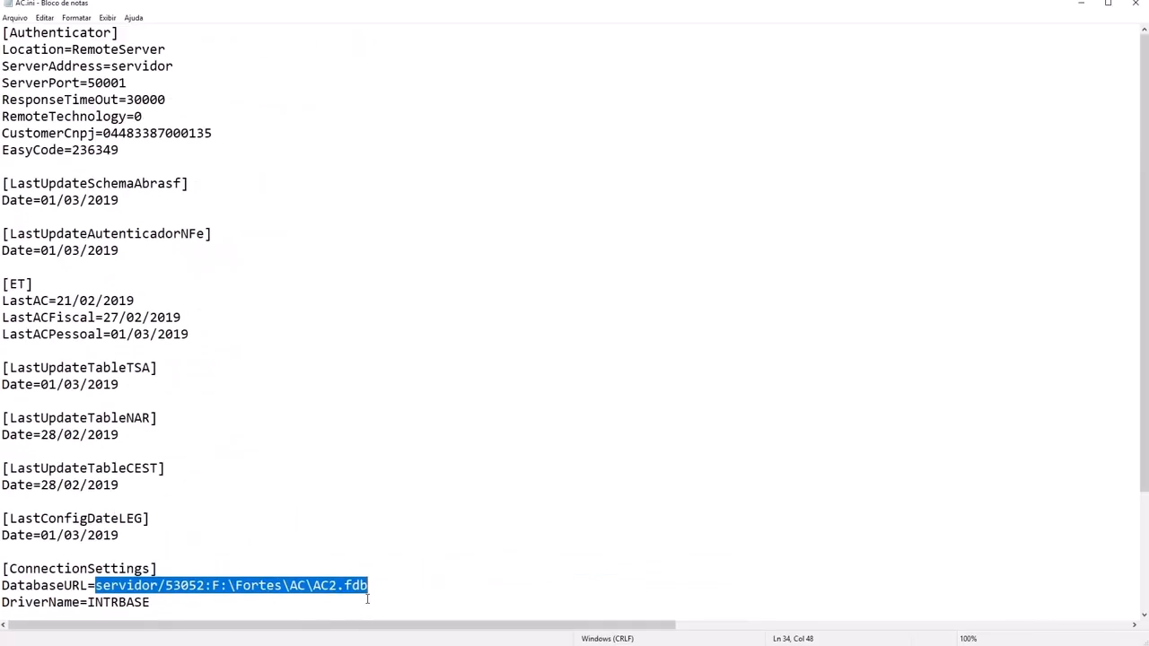
- Switch back to Firebird ODBC Setup and replace the database path with the copied servidor/53052:F:\Fortes\AC\AC2.fdb
key("alt+Tab")
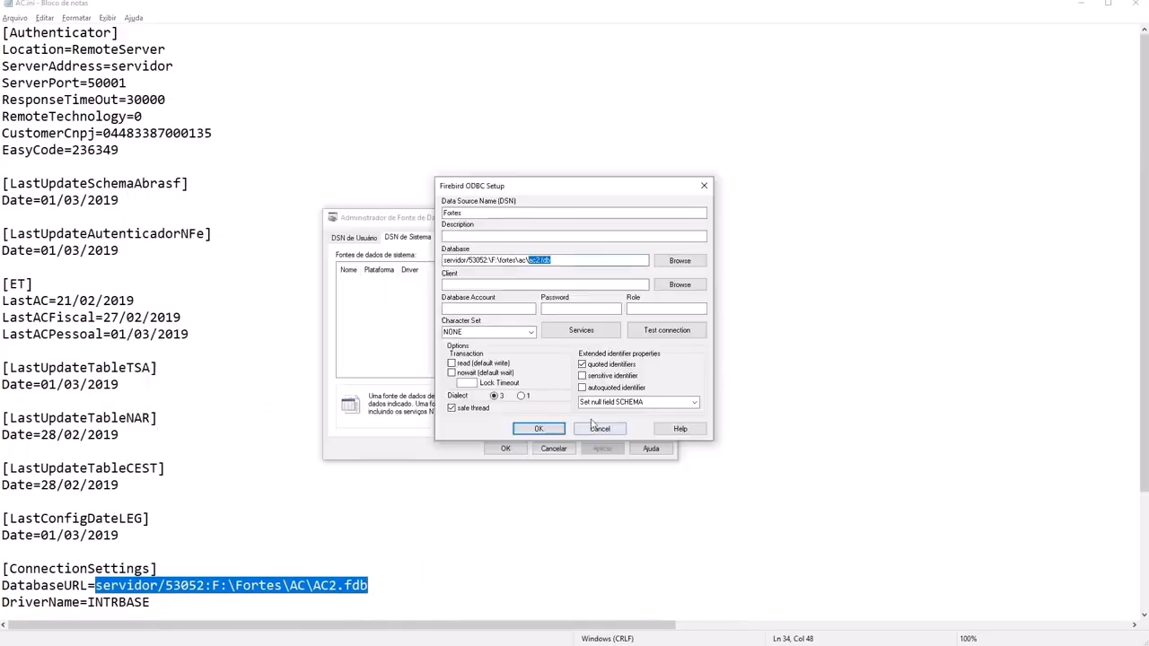
left_click_drag(553, 261, 425, 263)
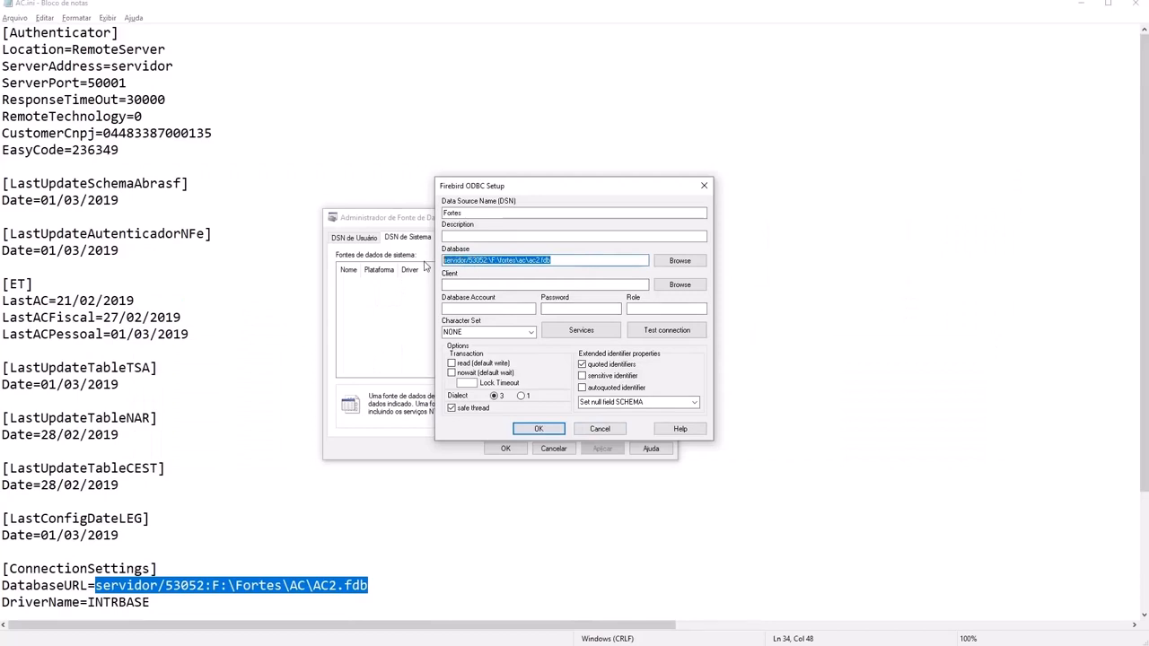
key("ctrl+v")
key("Tab")
key("Tab")
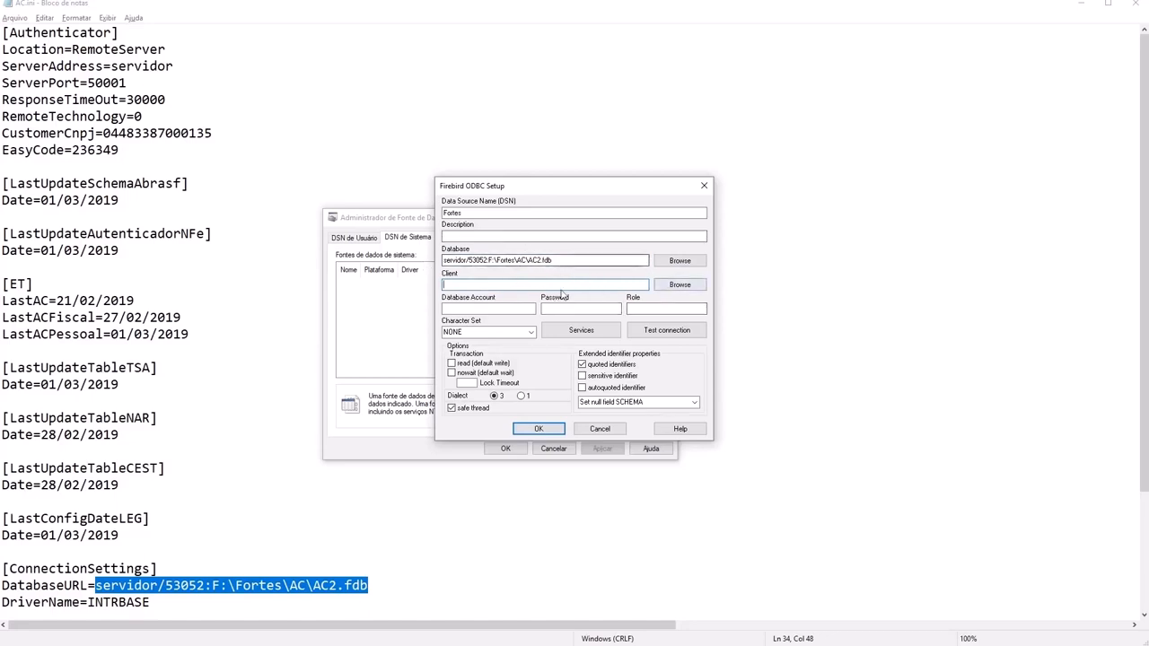
- Set the Firebird client library to gds32.dll from the Downloads folder
left_click(679, 285)
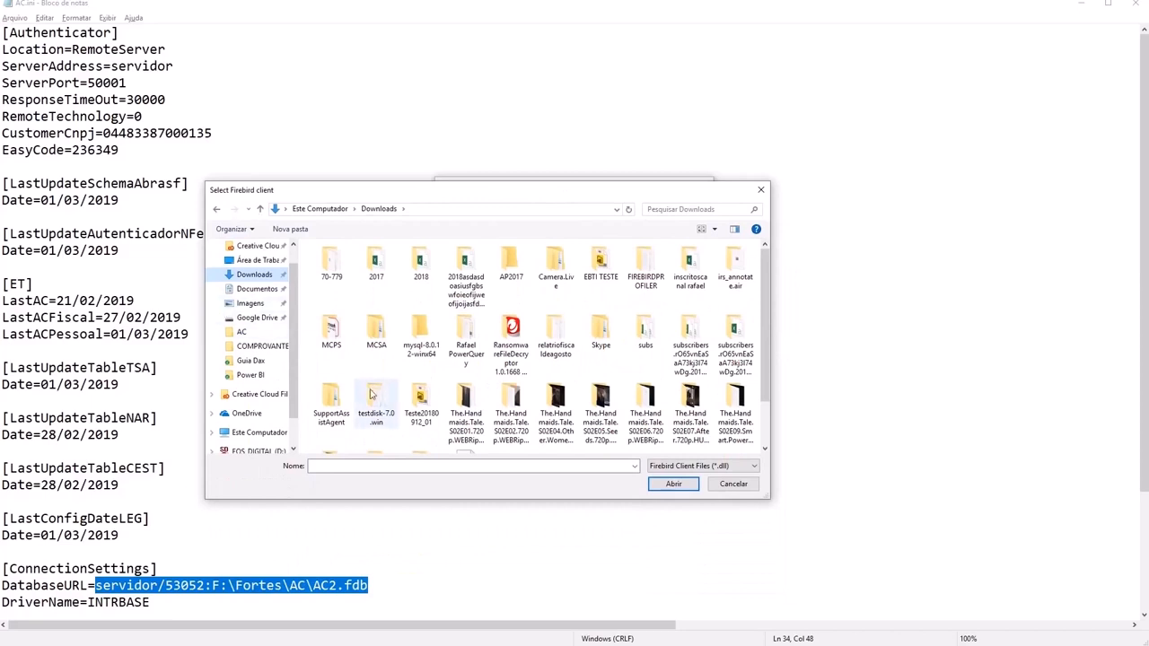
scroll(296, 321, "up", 2)
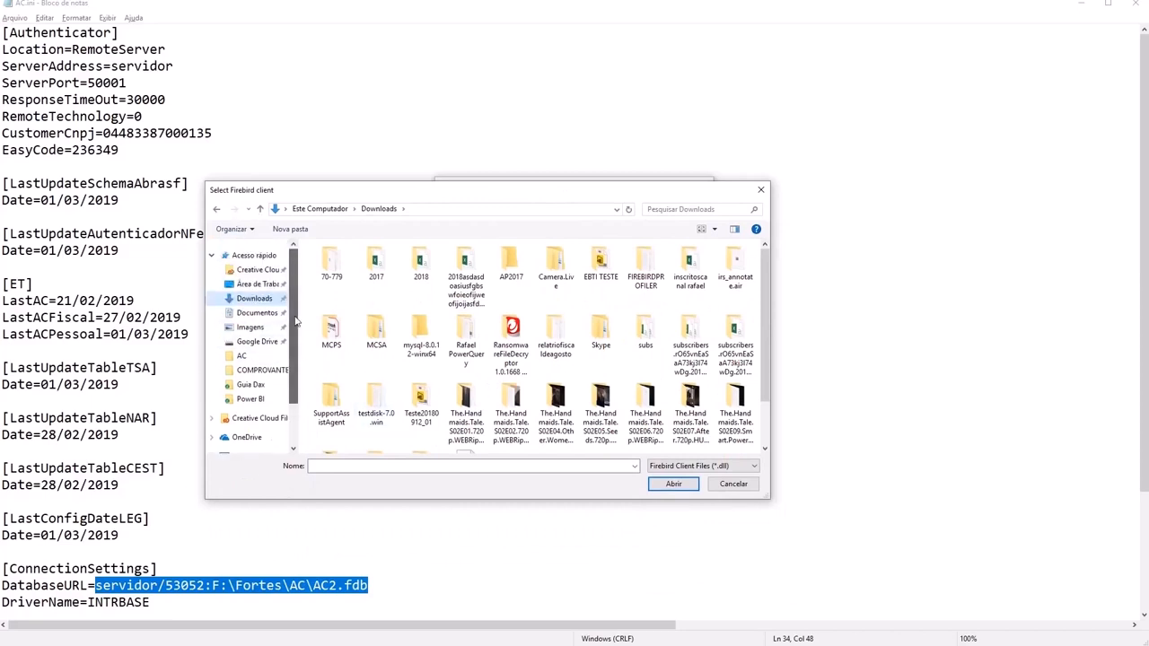
scroll(763, 297, "down", 2)
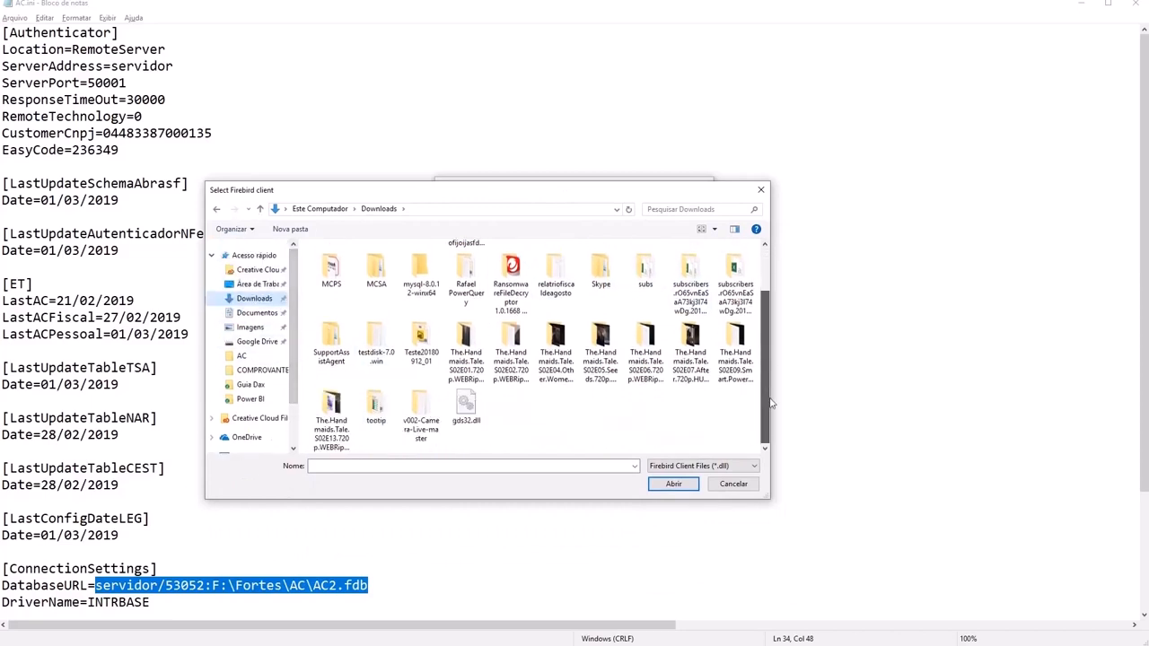
left_click(474, 415)
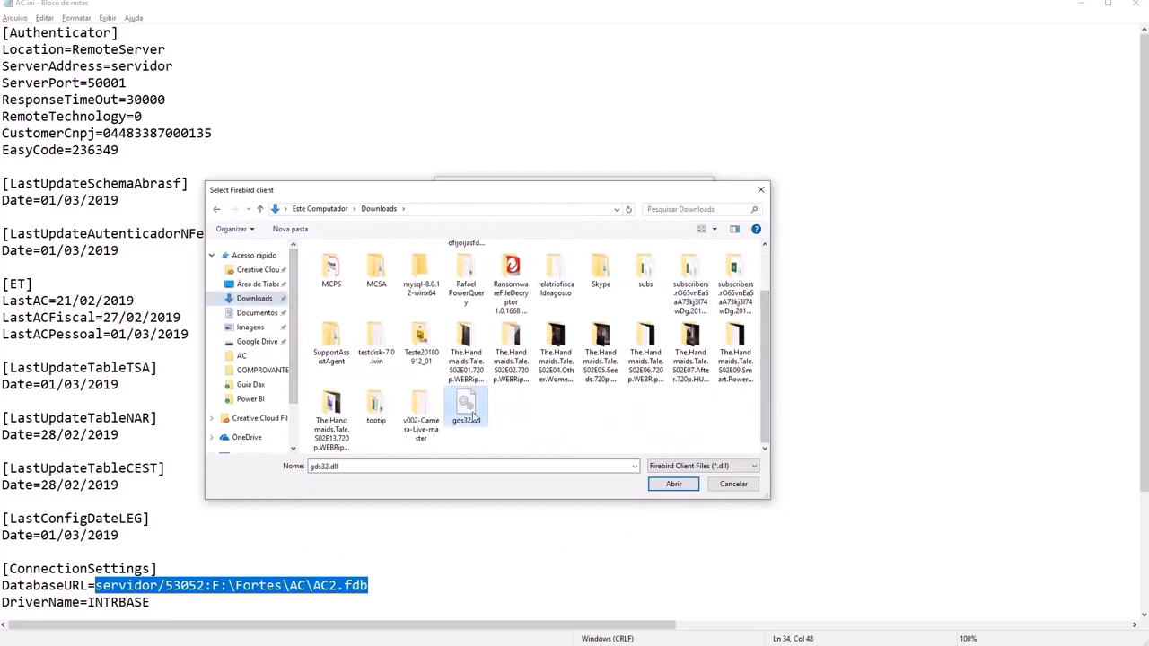
left_click(675, 485)
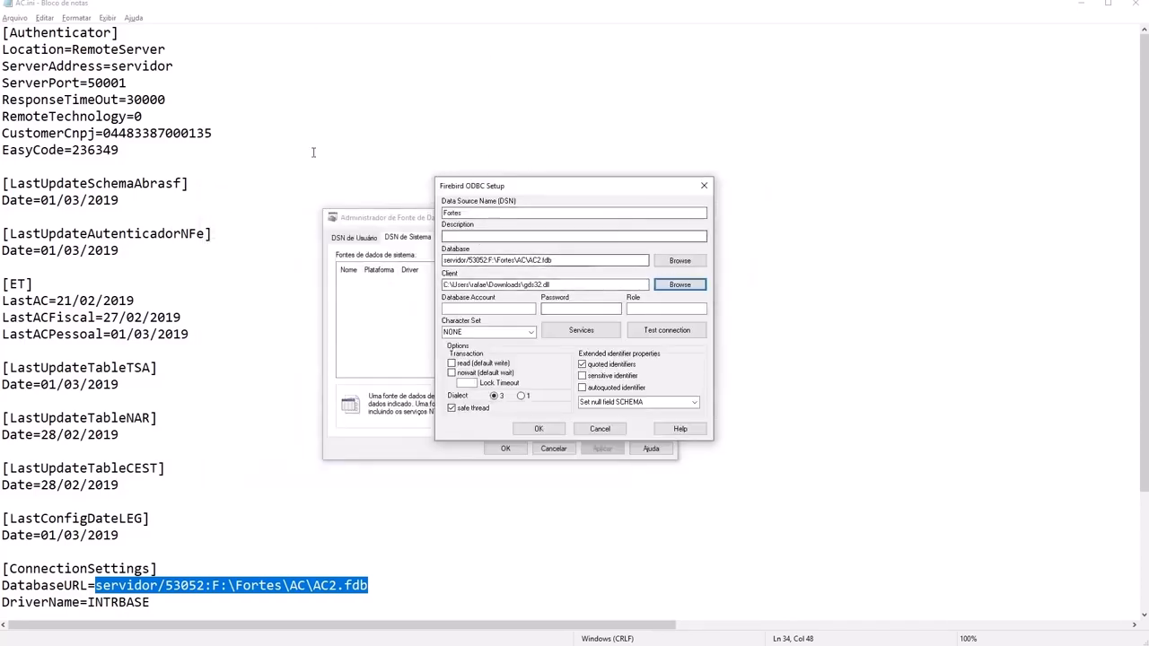
- Enter SYSDBA as the database account and fill in the account password in the Firebird ODBC setup
left_click(507, 308)
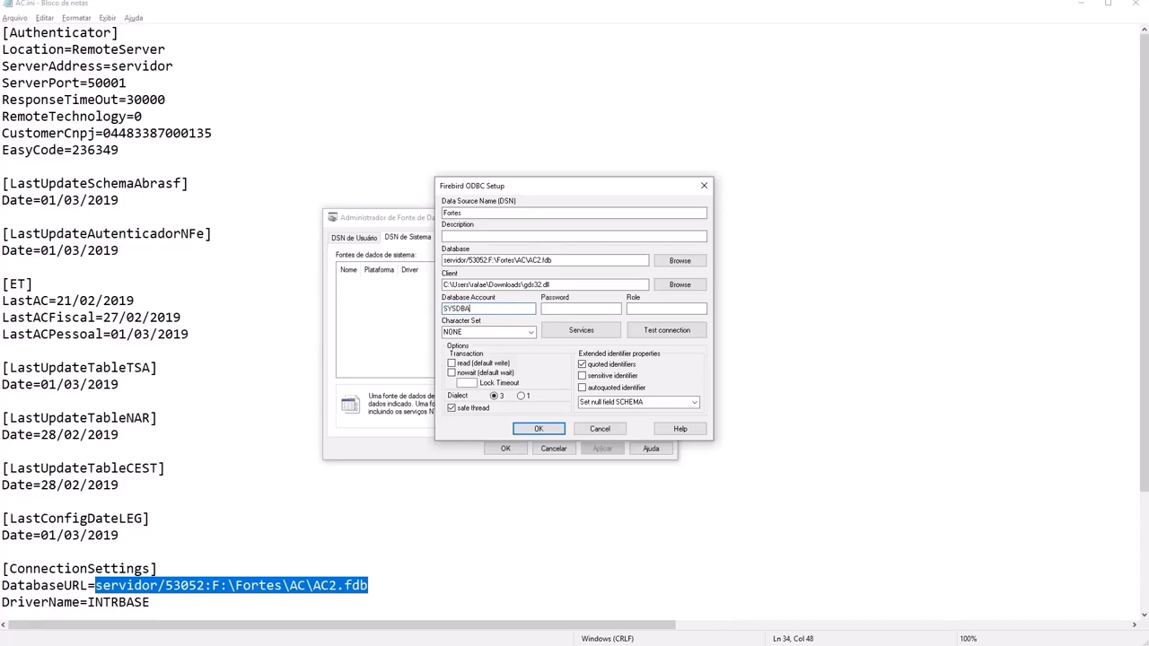
key("Tab")
key("BackSpace")
key("BackSpace")
key("BackSpace")
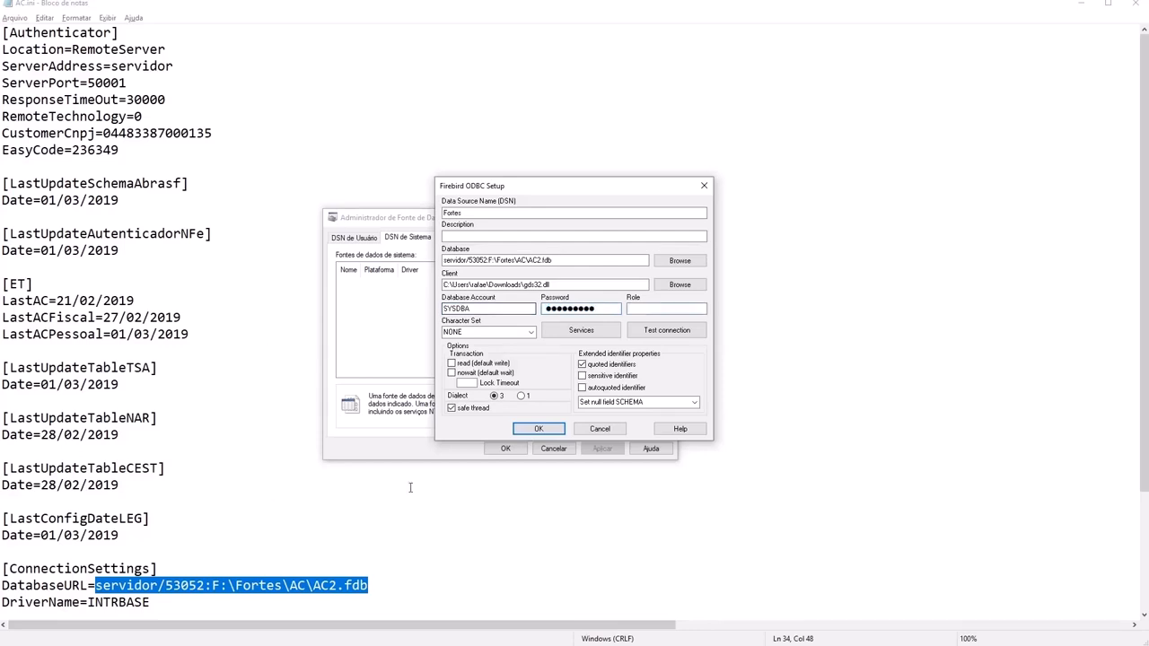
key("Tab")
- Test the Firebird connection, save the Fortes data source and close the ODBC administrator
left_click(666, 331)
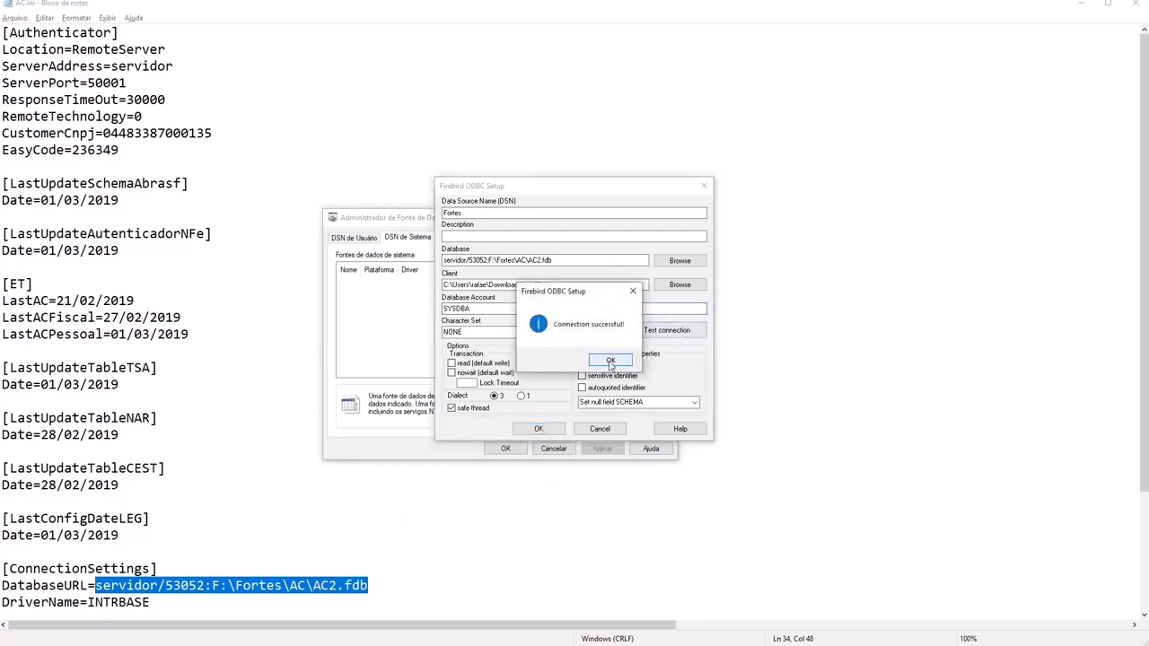
left_click(611, 360)
left_click(538, 429)
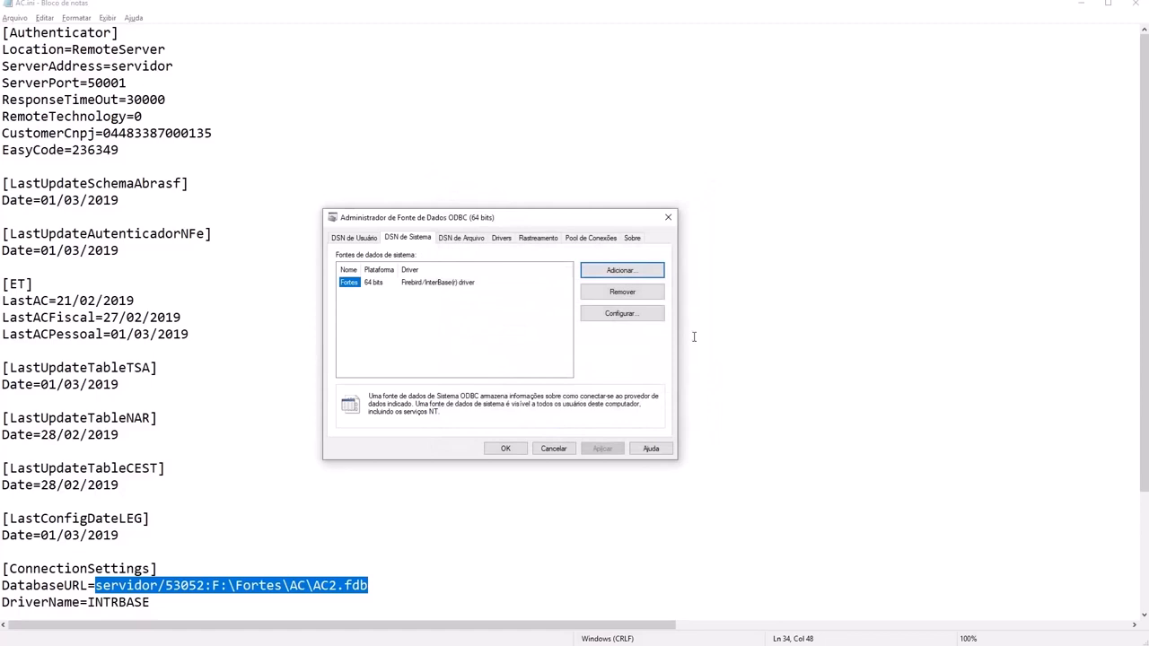
left_click(513, 452)
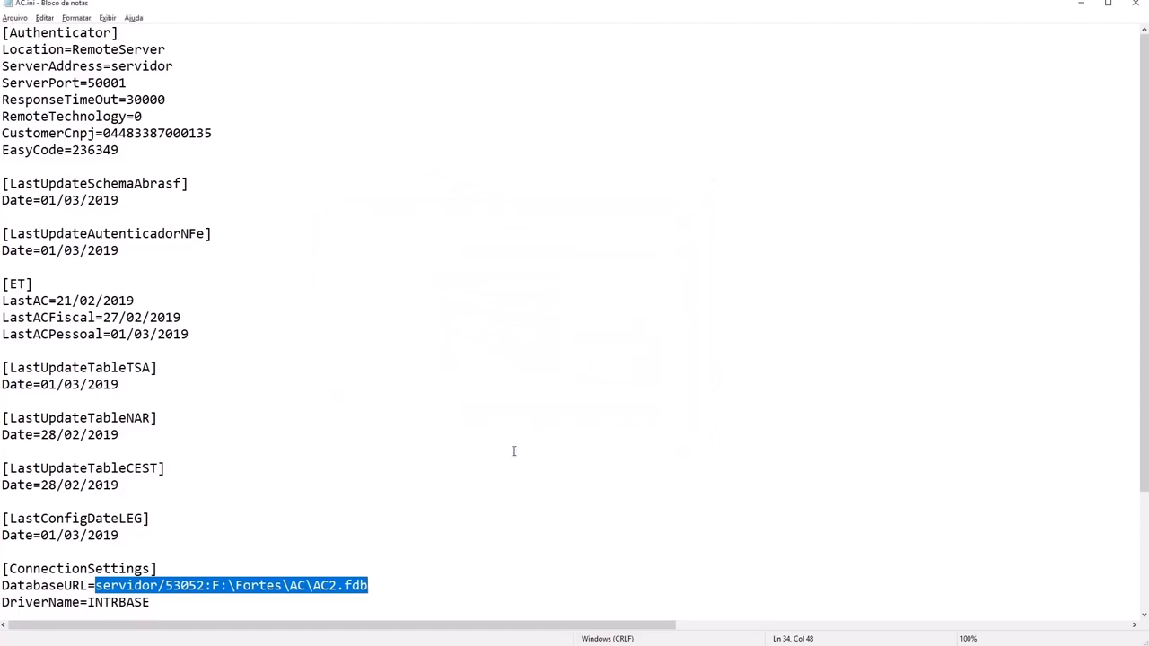
- Close AC.ini in Notepad and switch to Power BI Desktop
left_click(547, 388)
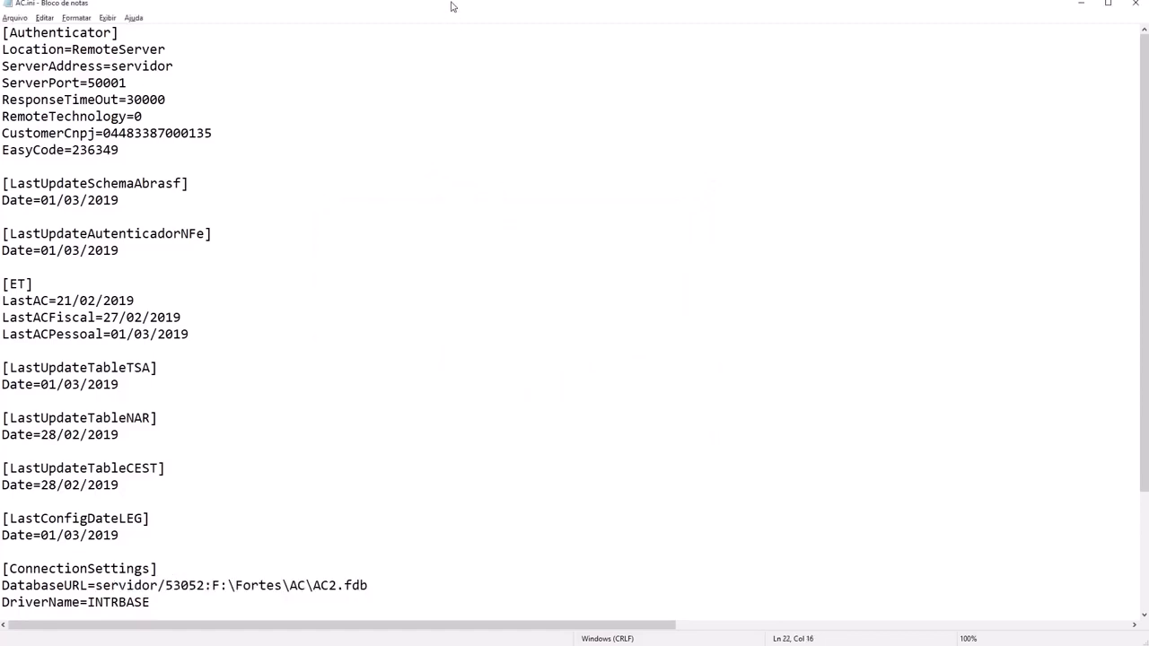
left_click_drag(452, 7, 431, 41)
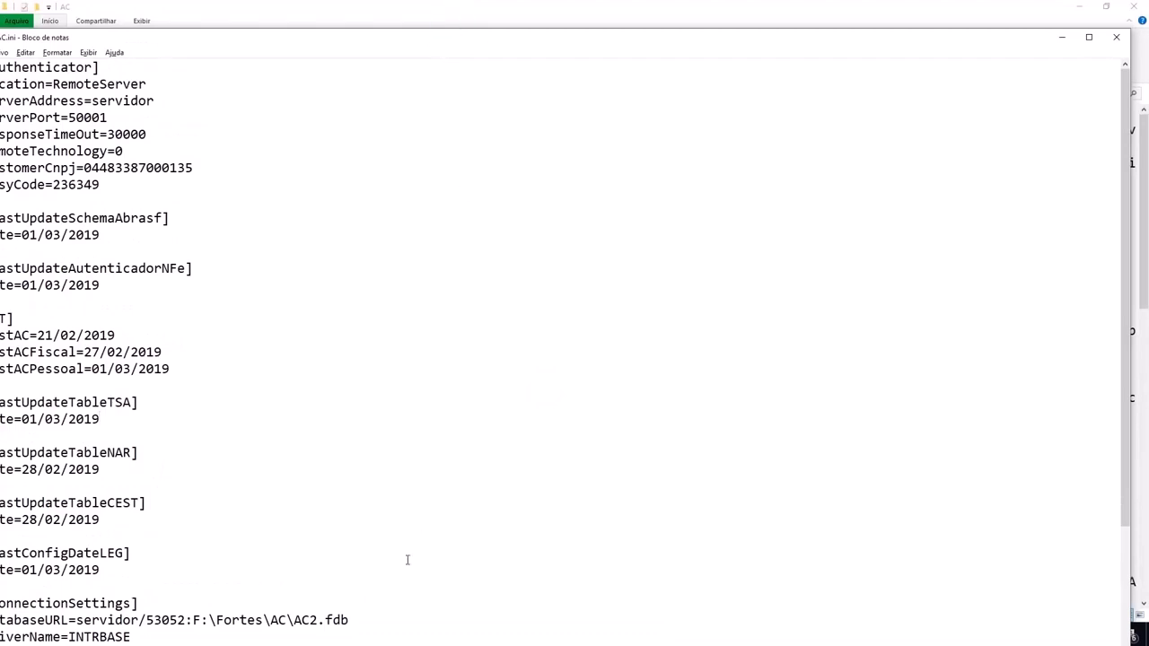
left_click(1116, 37)
left_click(329, 634)
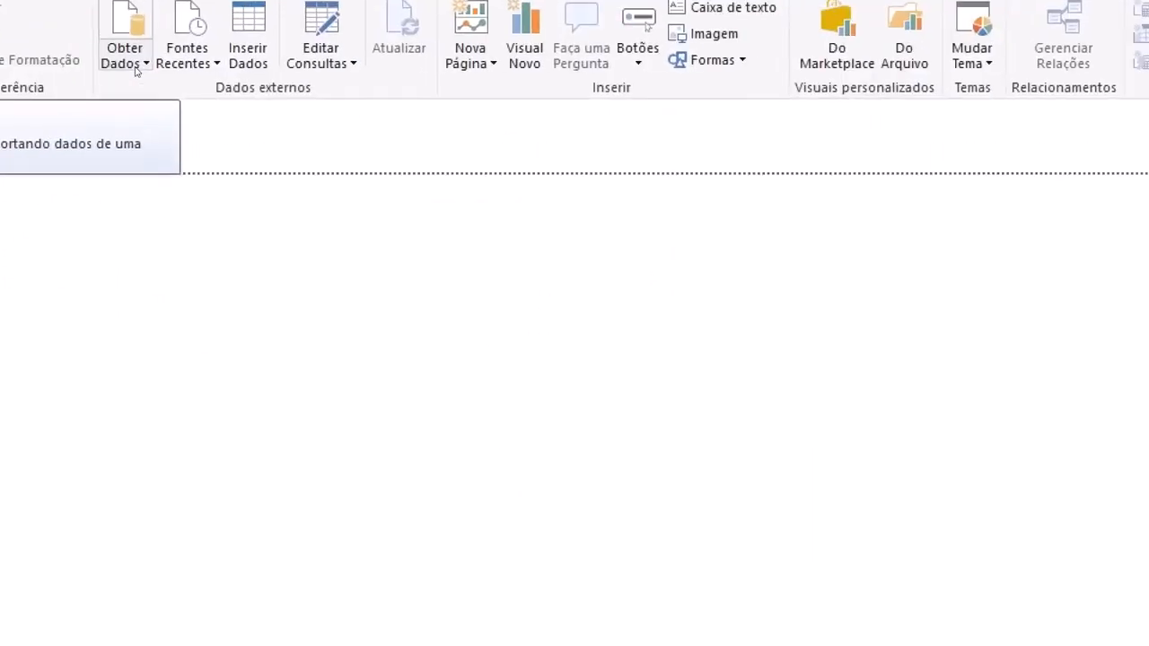
- Start getting data from another source, searching the full connector list for odbc and choosing ODBC
left_click(134, 66)
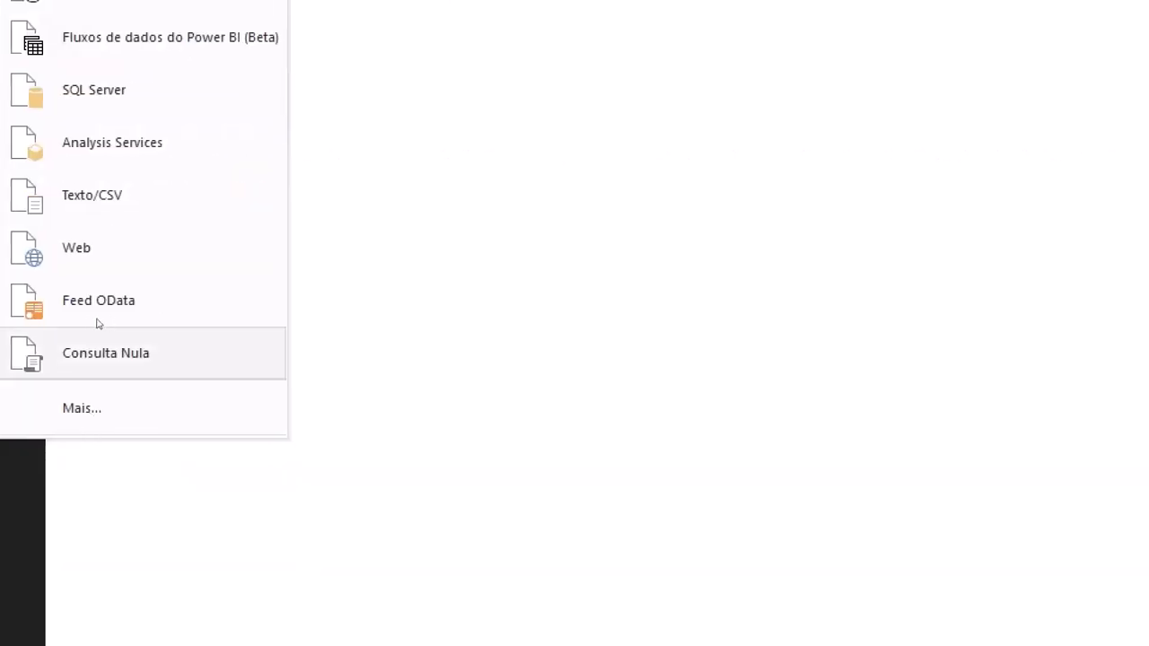
left_click(76, 350)
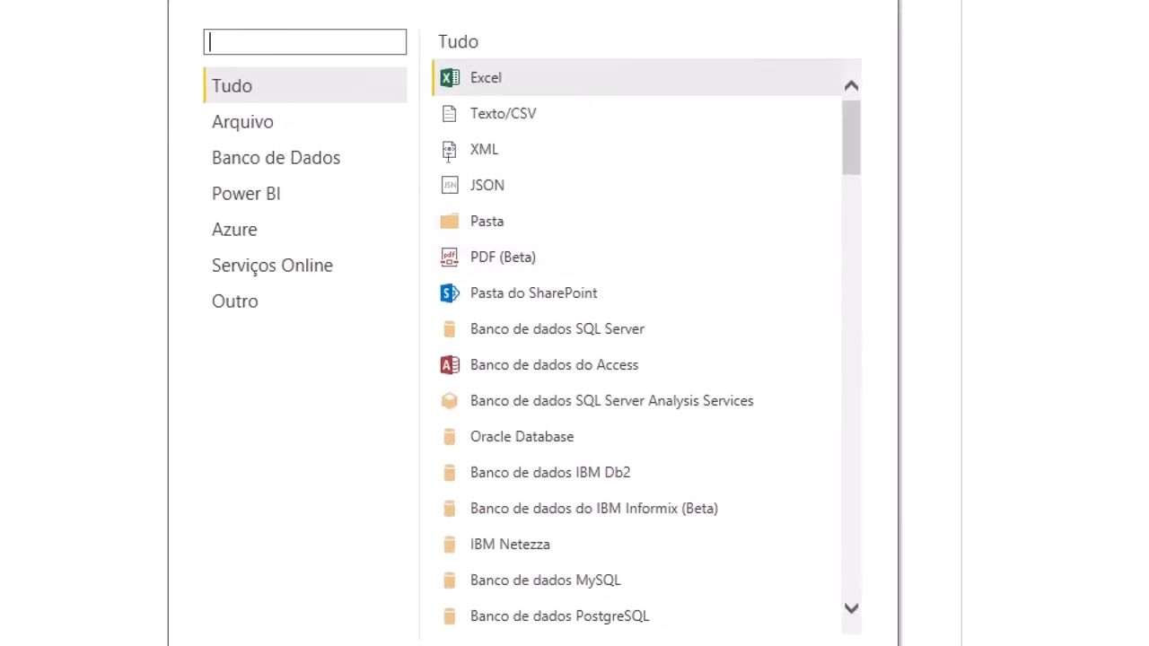
type("odbc")
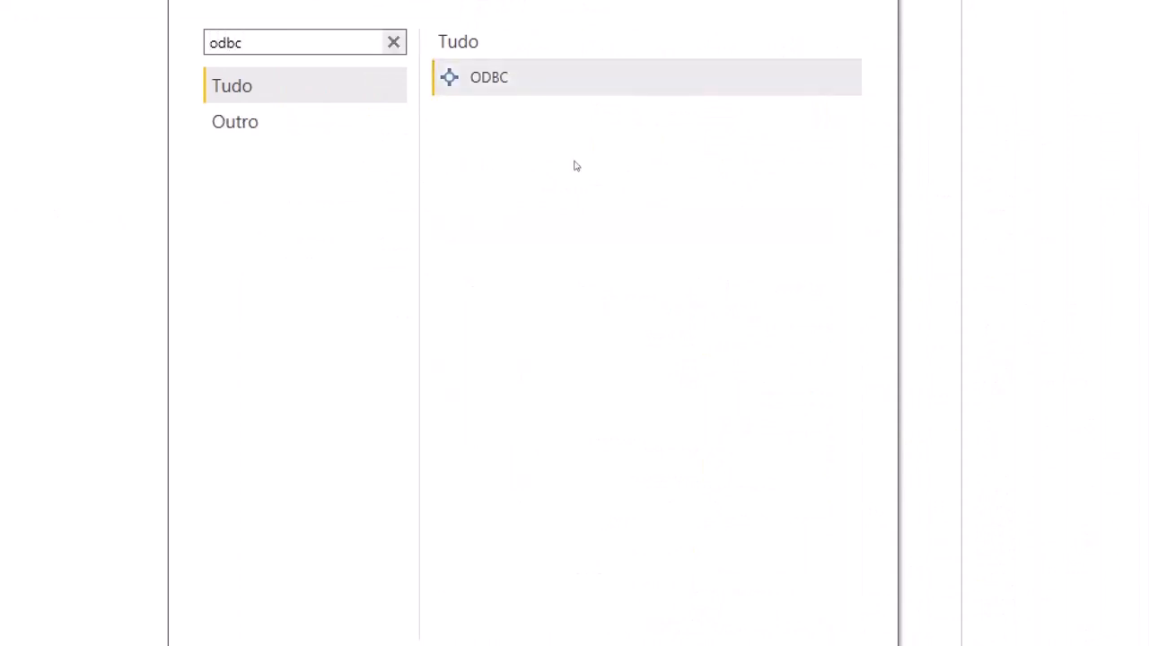
key("Return")
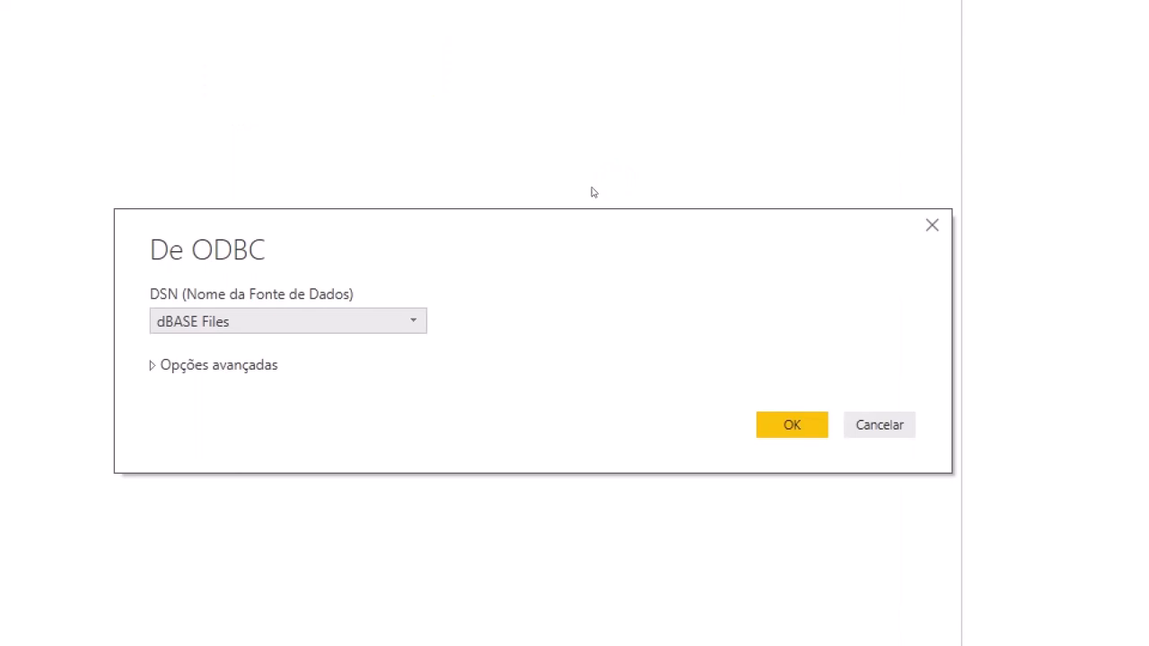
- Choose Fortes as the DSN and connect to it
left_click(429, 310)
key("Down")
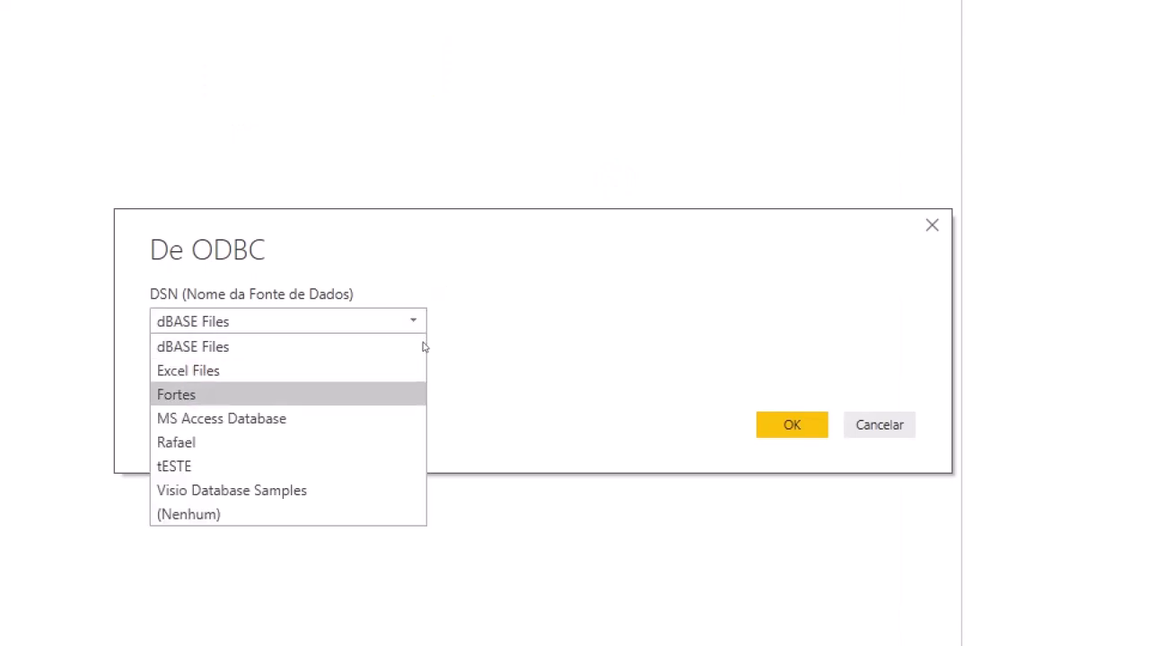
key("Return")
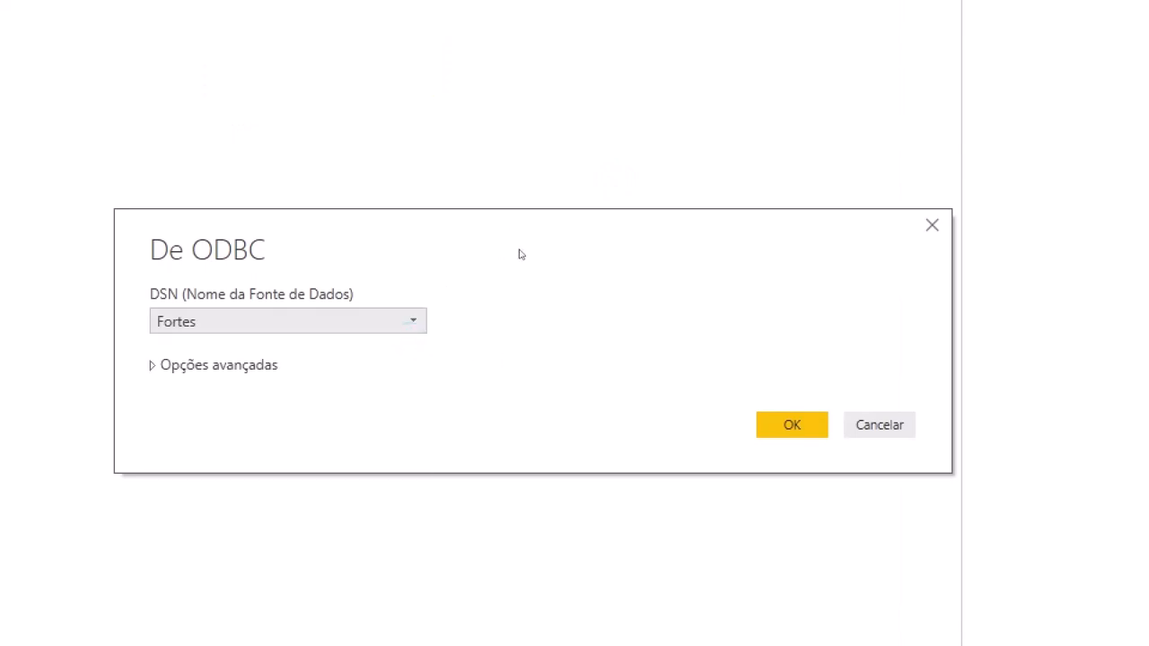
left_click_drag(530, 265, 485, 156)
left_click(676, 301)
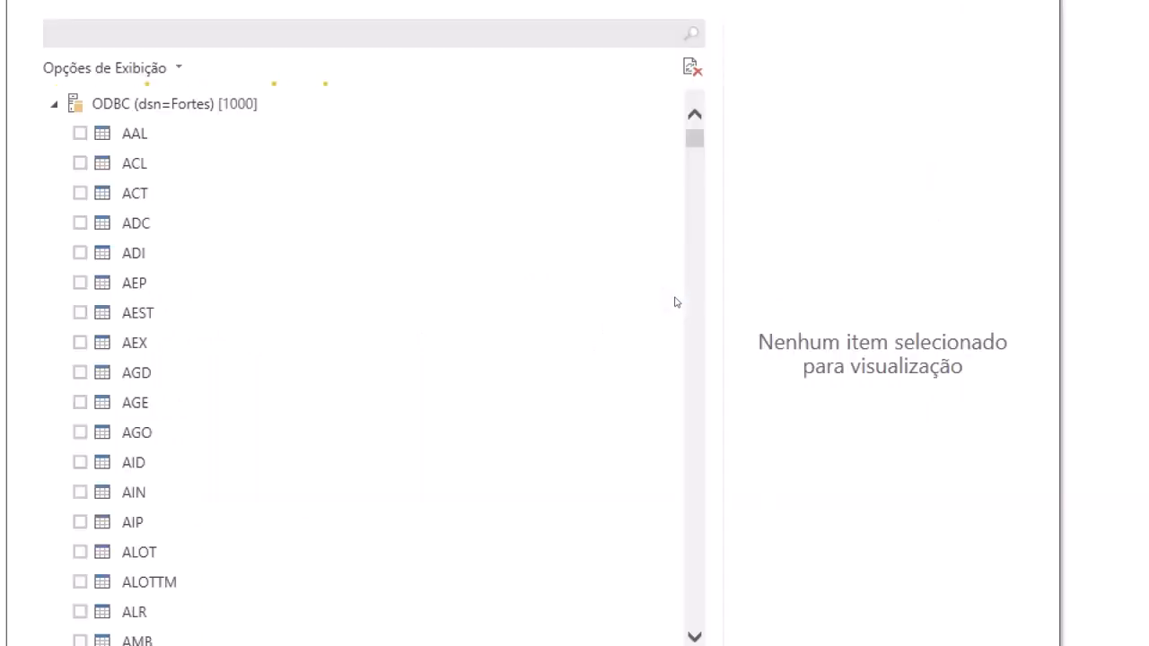
- Browse the Fortes table list in the Navigator and filter it with the search term nf
scroll(429, 208, "down", 20)
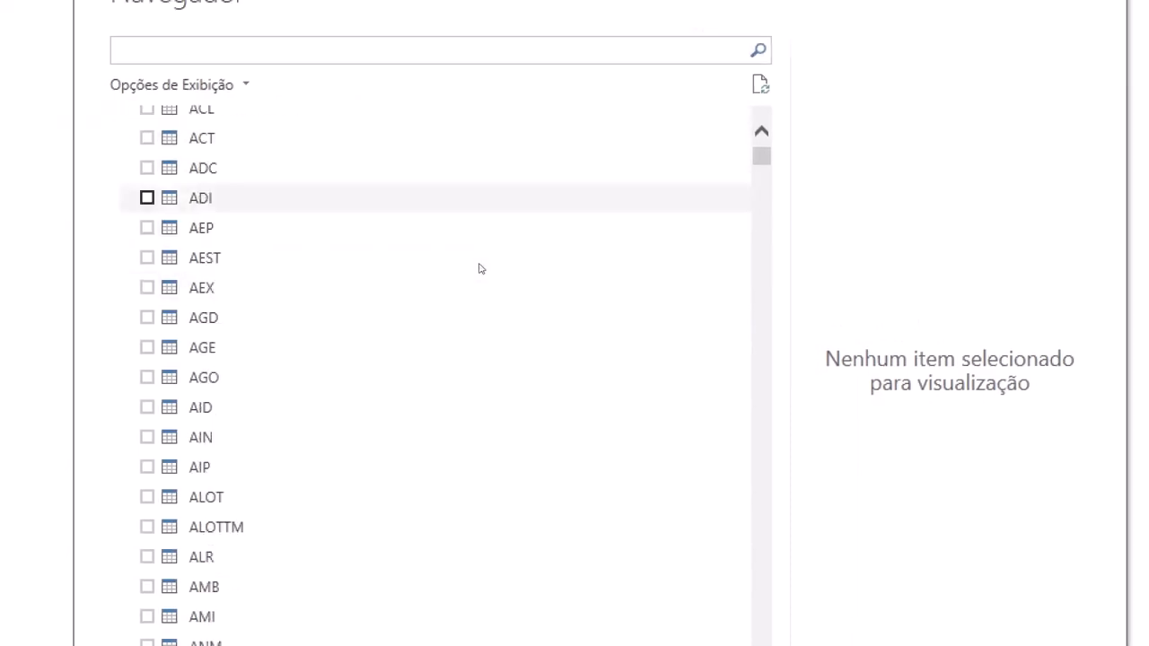
scroll(476, 410, "down", 20)
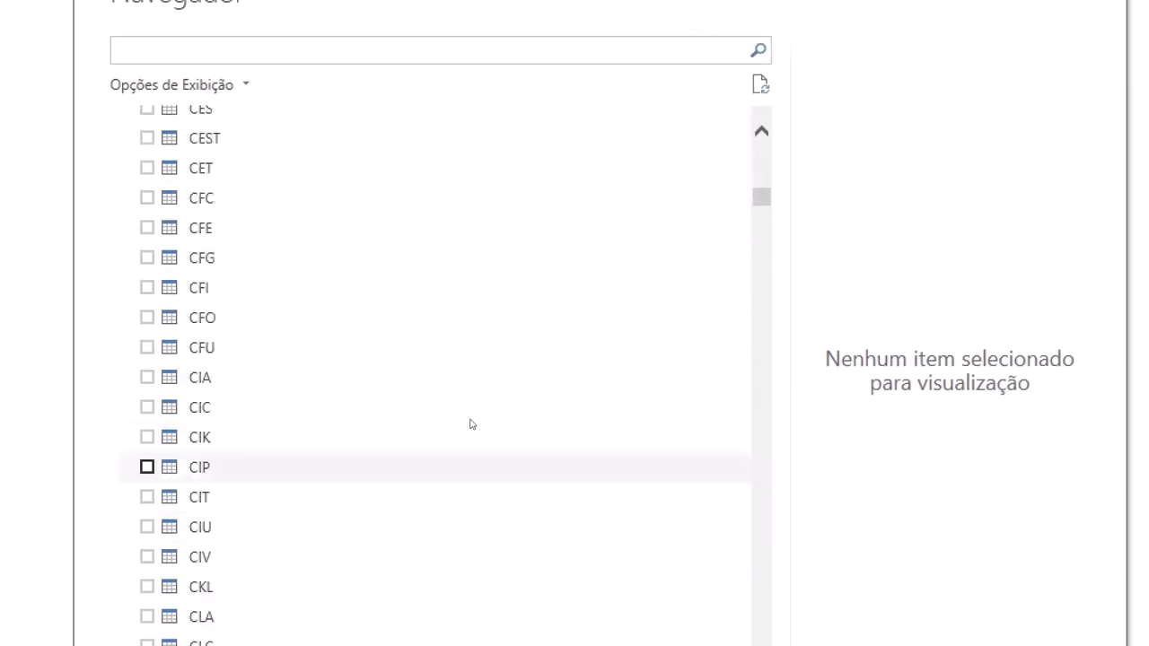
scroll(448, 370, "up", 10)
scroll(448, 370, "up", 15)
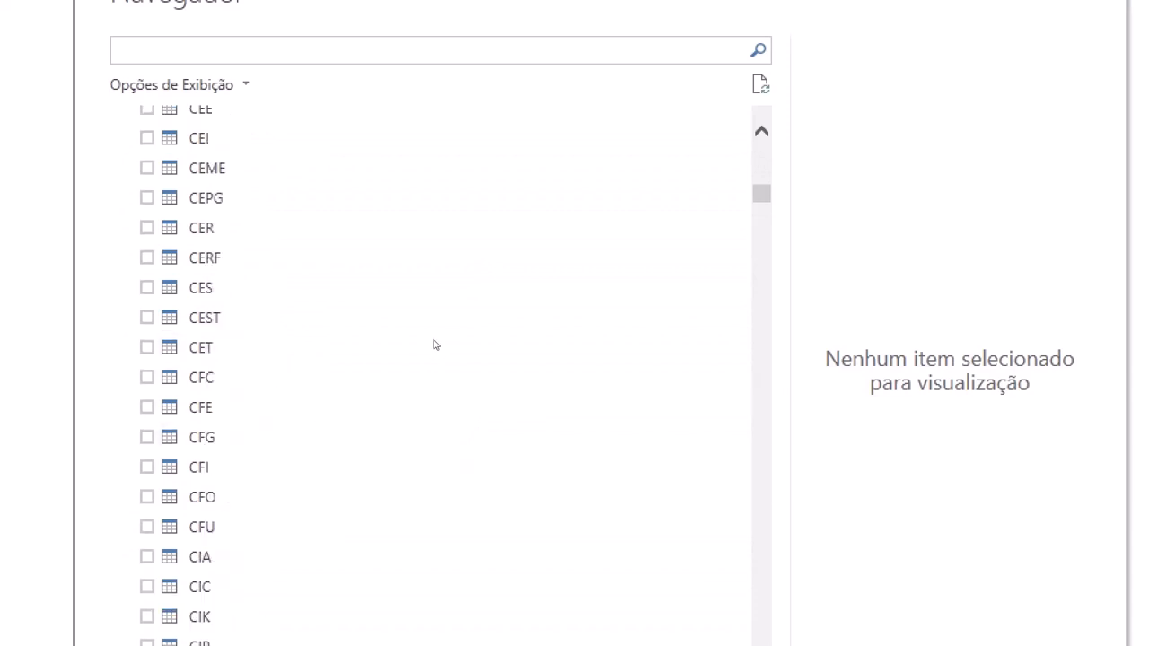
left_click(392, 37)
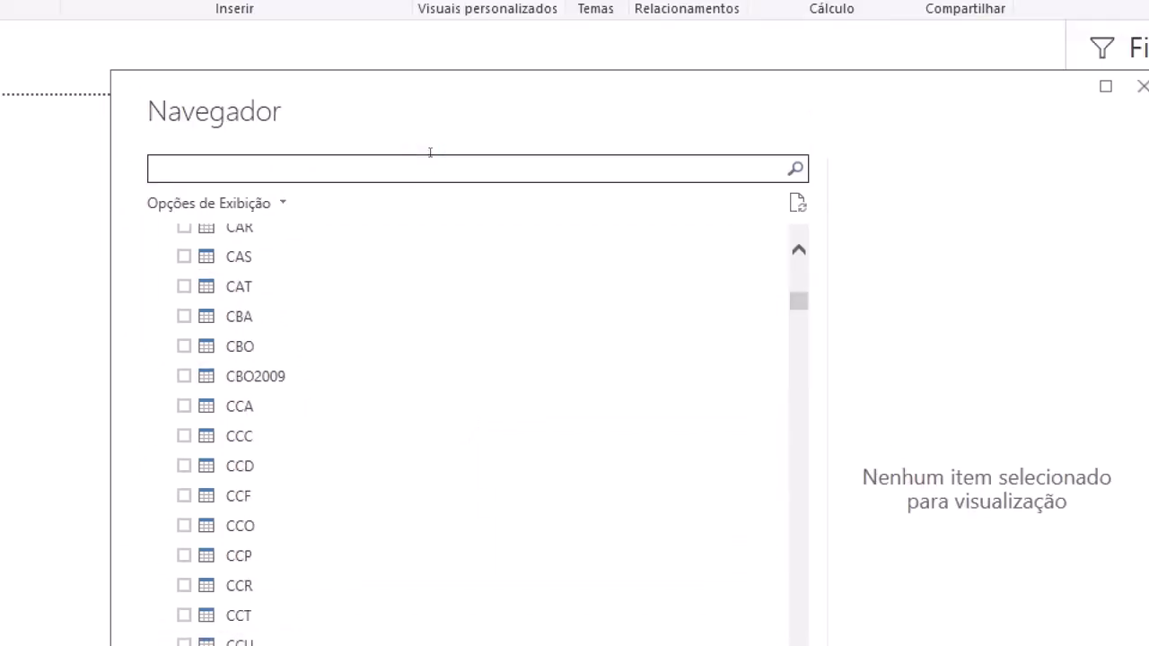
type("p")
key("BackSpace")
type("nf")
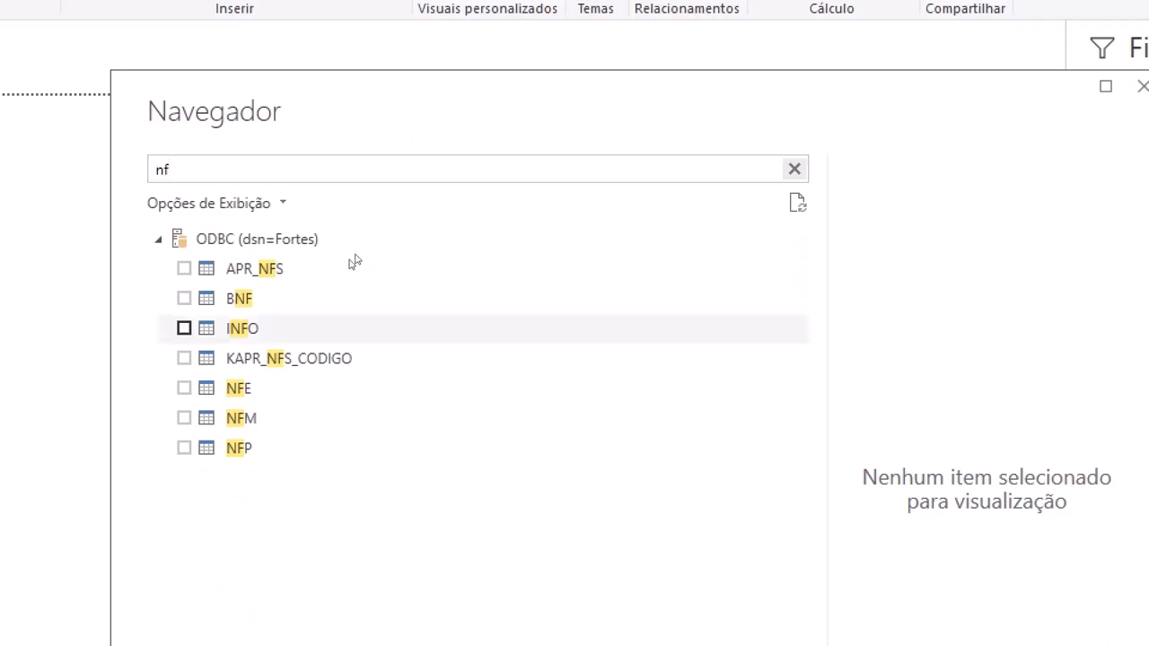
left_click(184, 387)
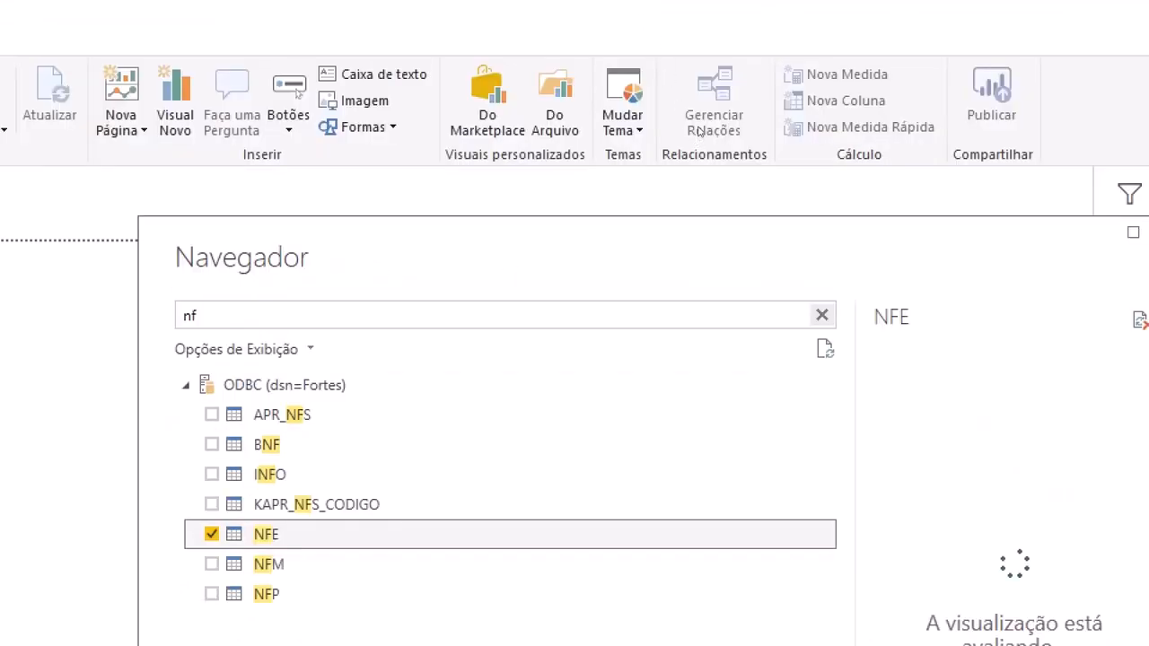
left_click_drag(700, 132, 647, 17)
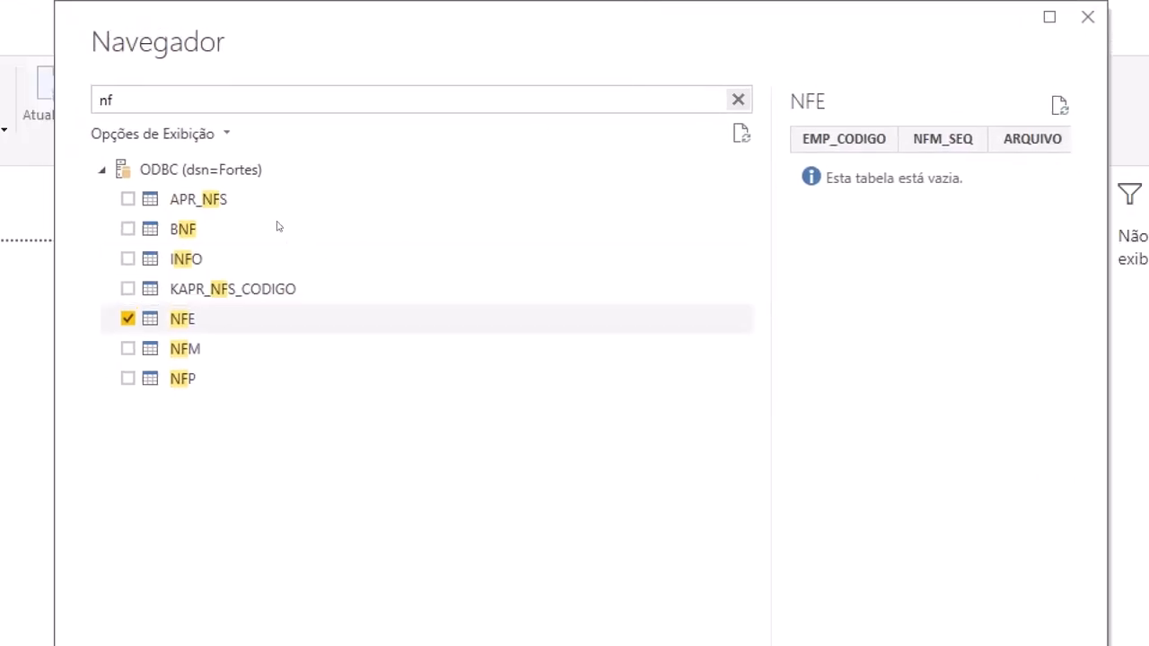
key("space")
- Select the NFM table and open it for editing in Power Query Editor
key("Down")
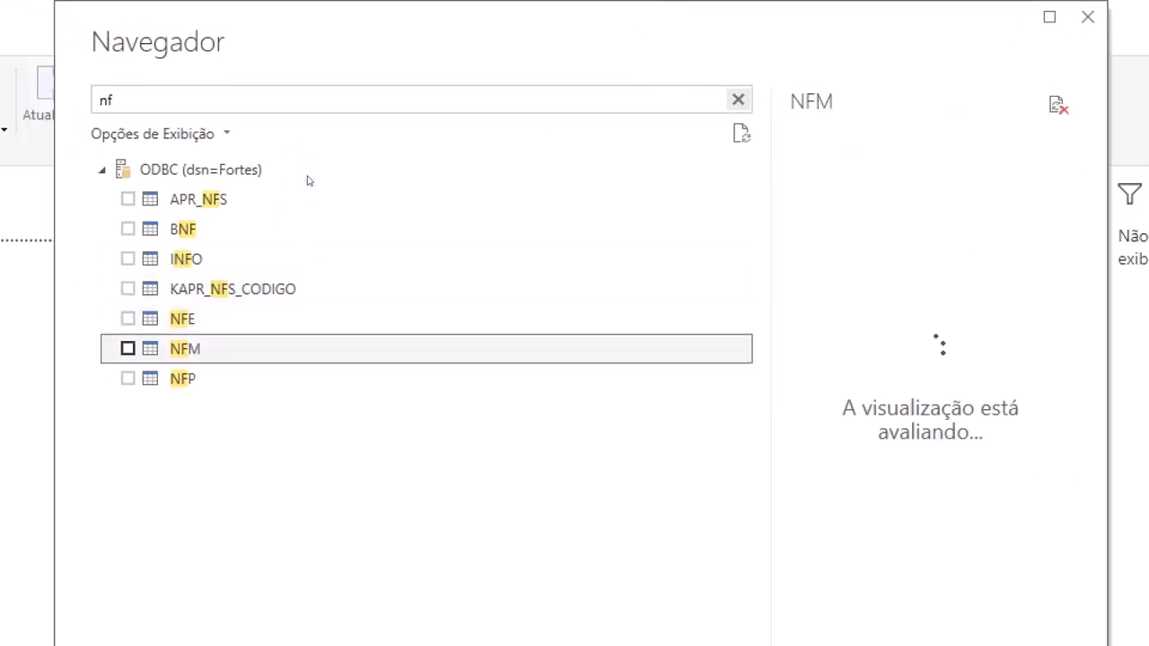
key("space")
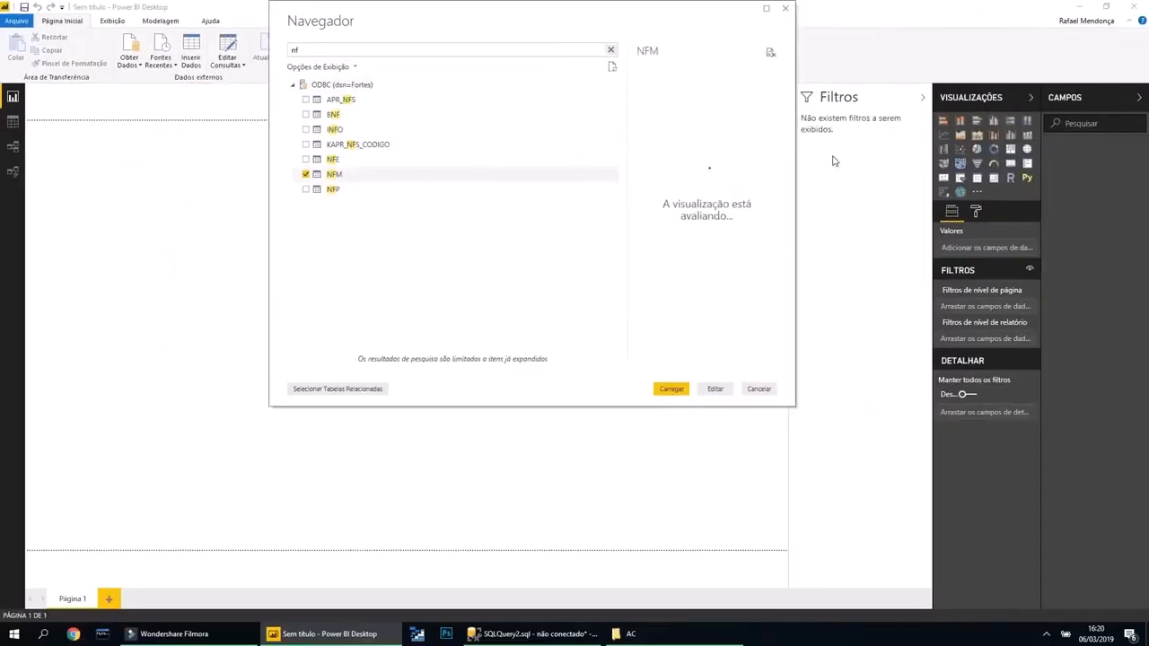
left_click(714, 389)
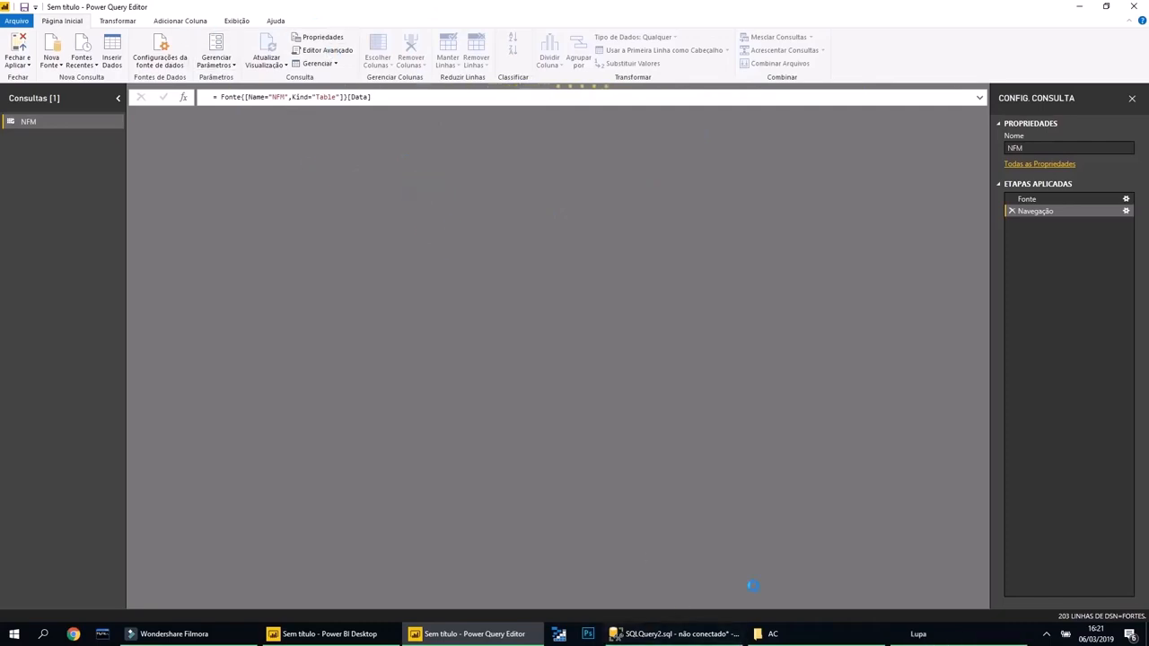
- Open the ODBC settings of the NFM query's Fonte step and expand the advanced options
key("super+plus")
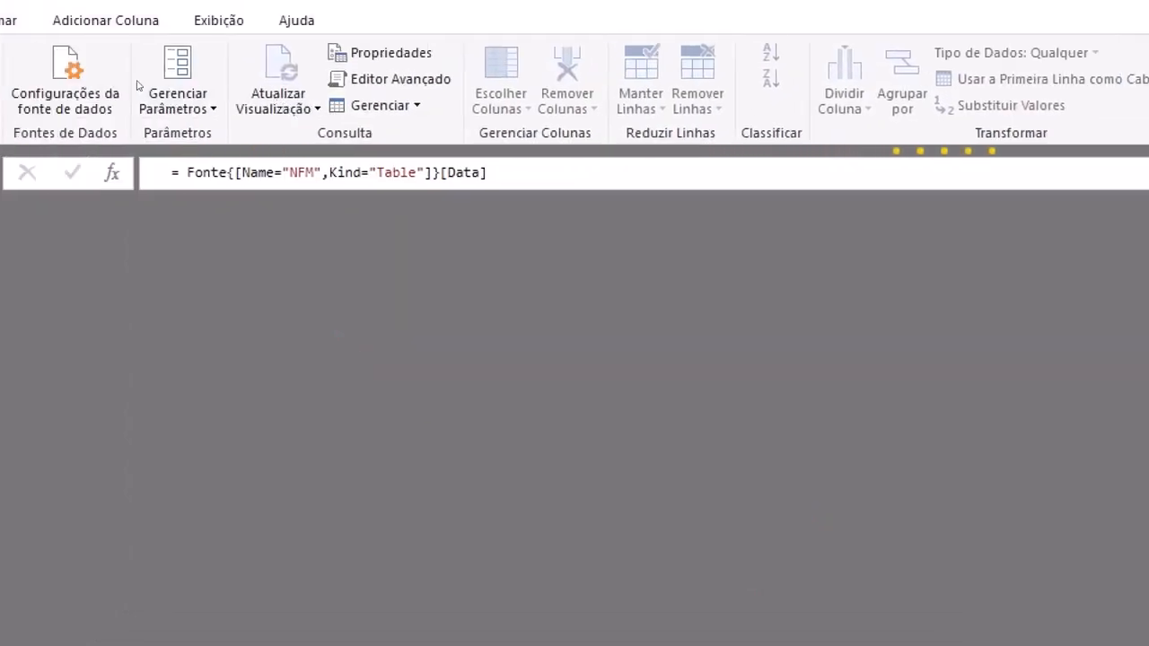
key("super+Escape")
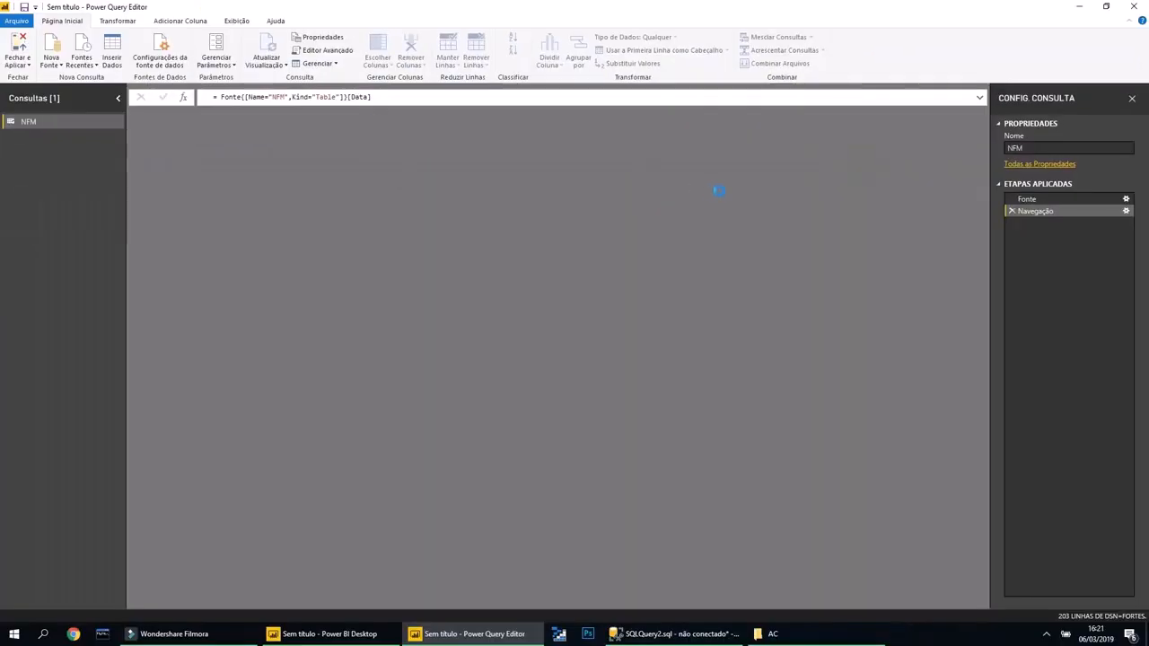
left_click(1028, 198)
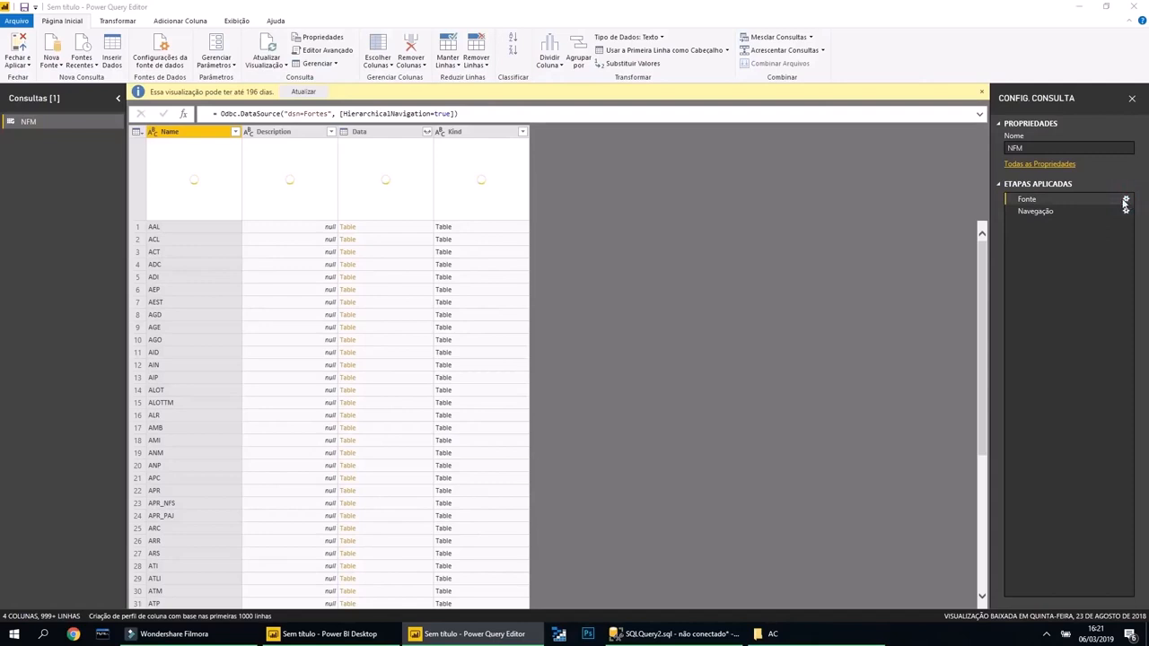
left_click(1126, 200)
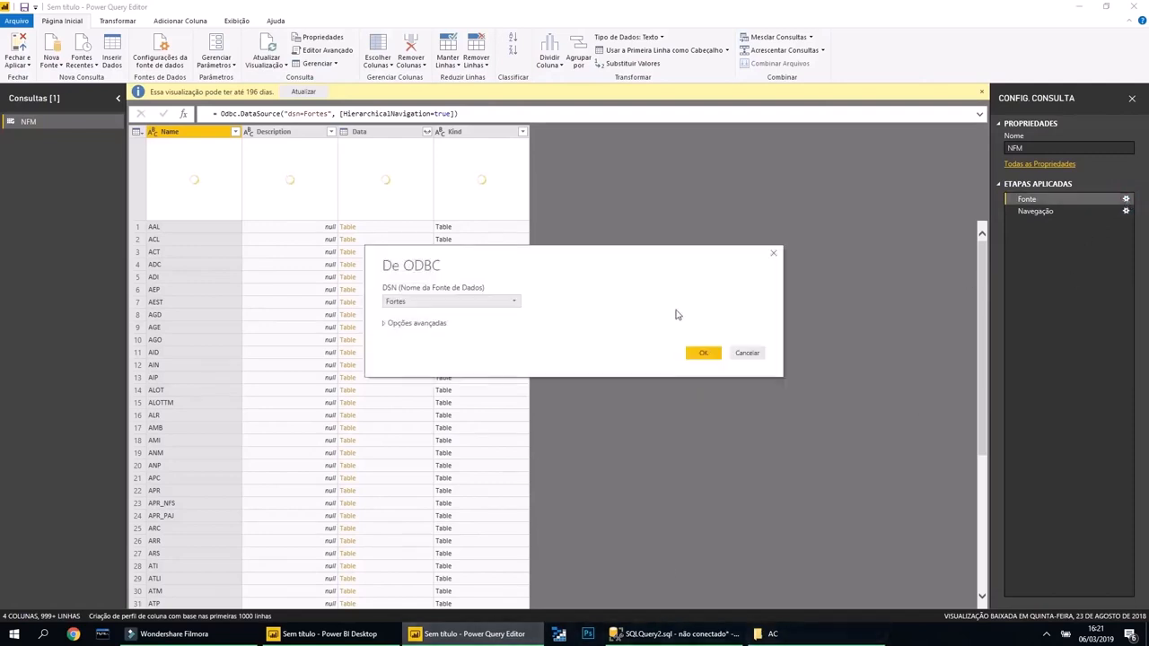
left_click(398, 325)
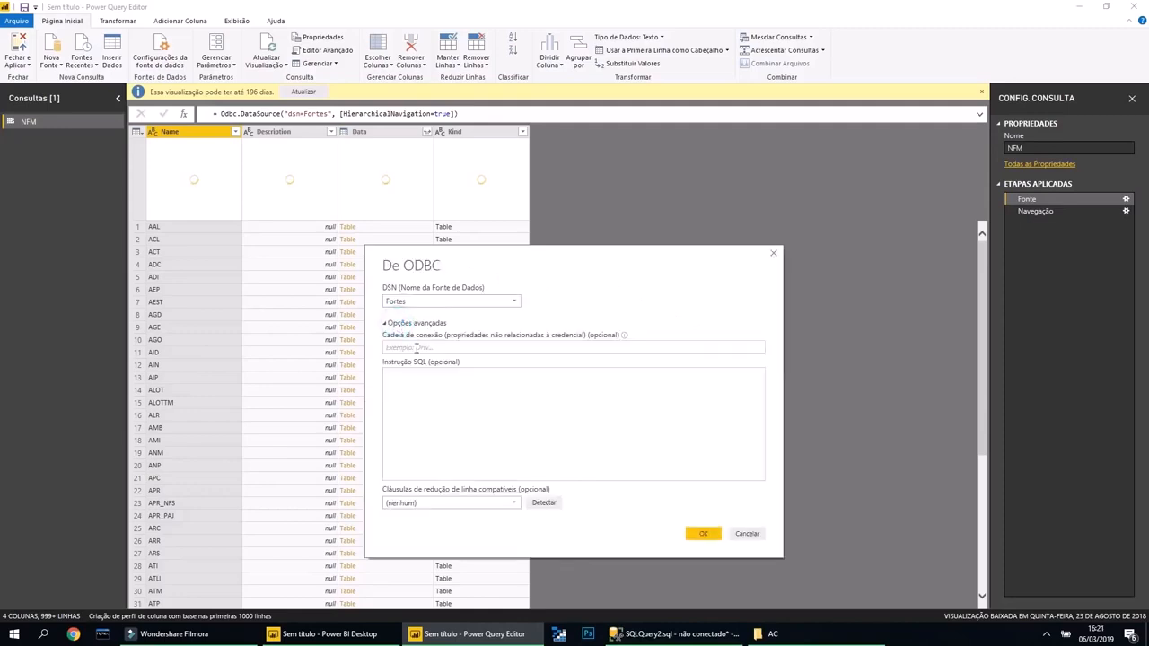
- Enter the SQL statement SELECT * FROM NFM for the Fortes source and apply it
left_click(452, 385)
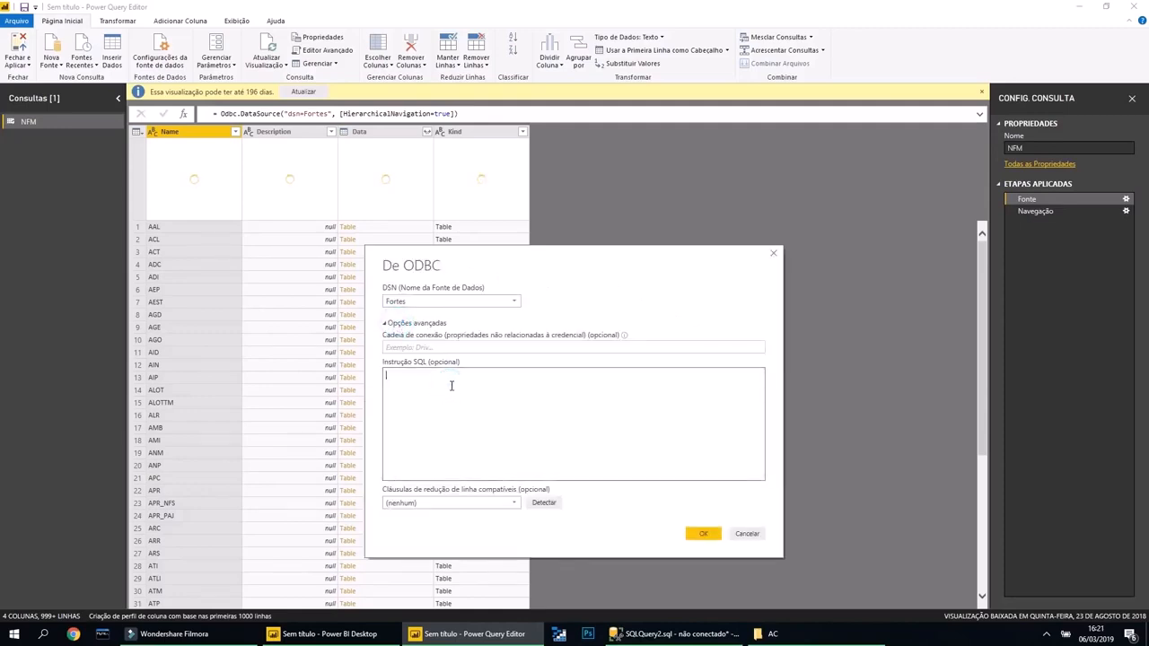
type("sele")
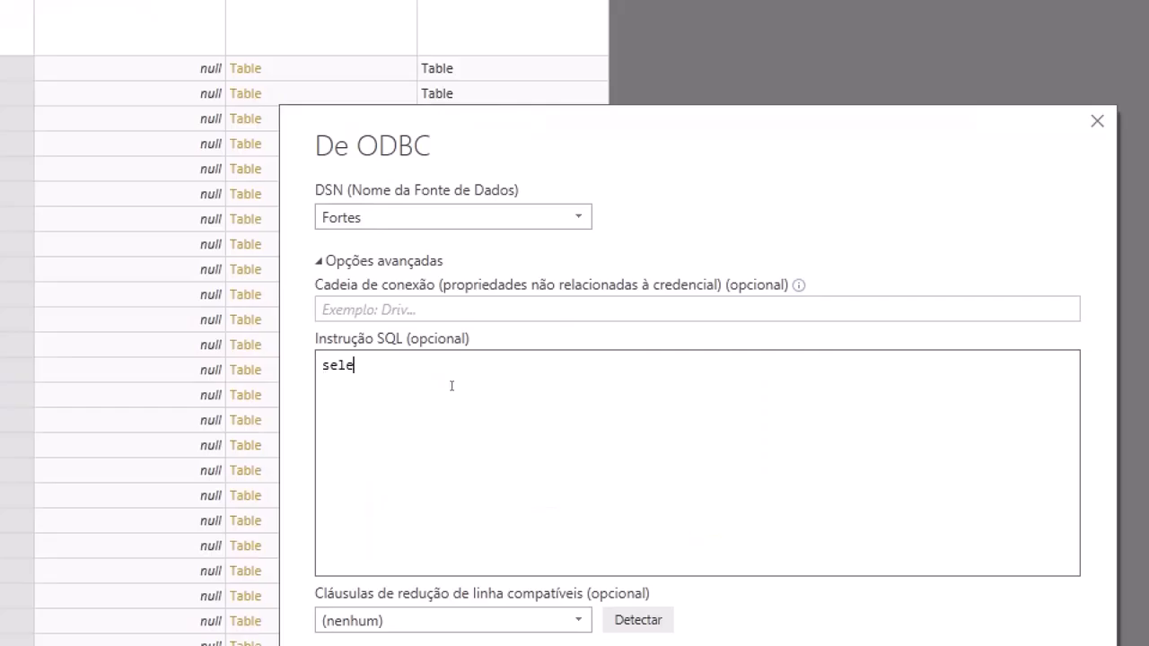
key("BackSpace")
key("BackSpace")
key("BackSpace")
key("BackSpace")
type("SELECT * FROM NF")
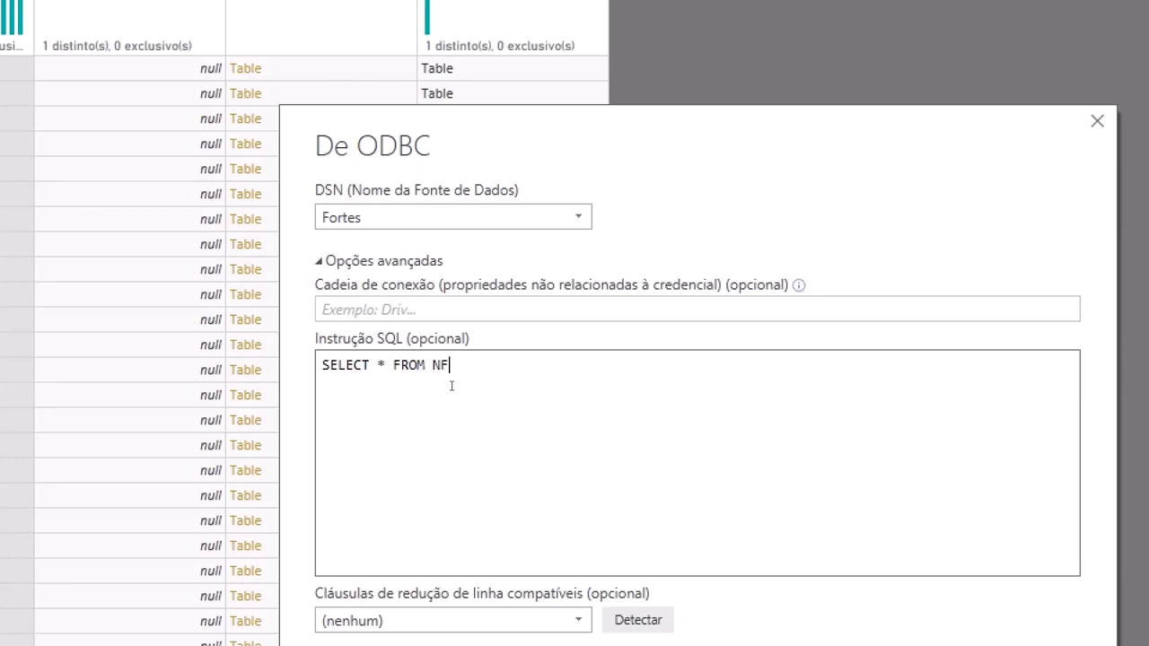
type("M<")
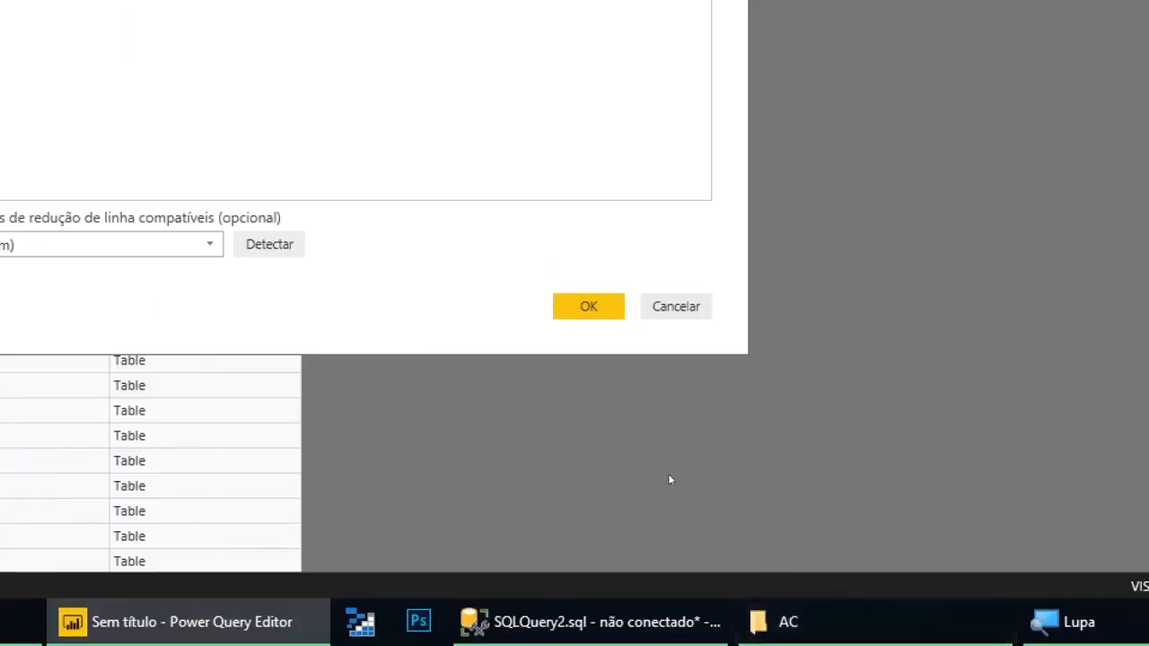
left_click(589, 307)
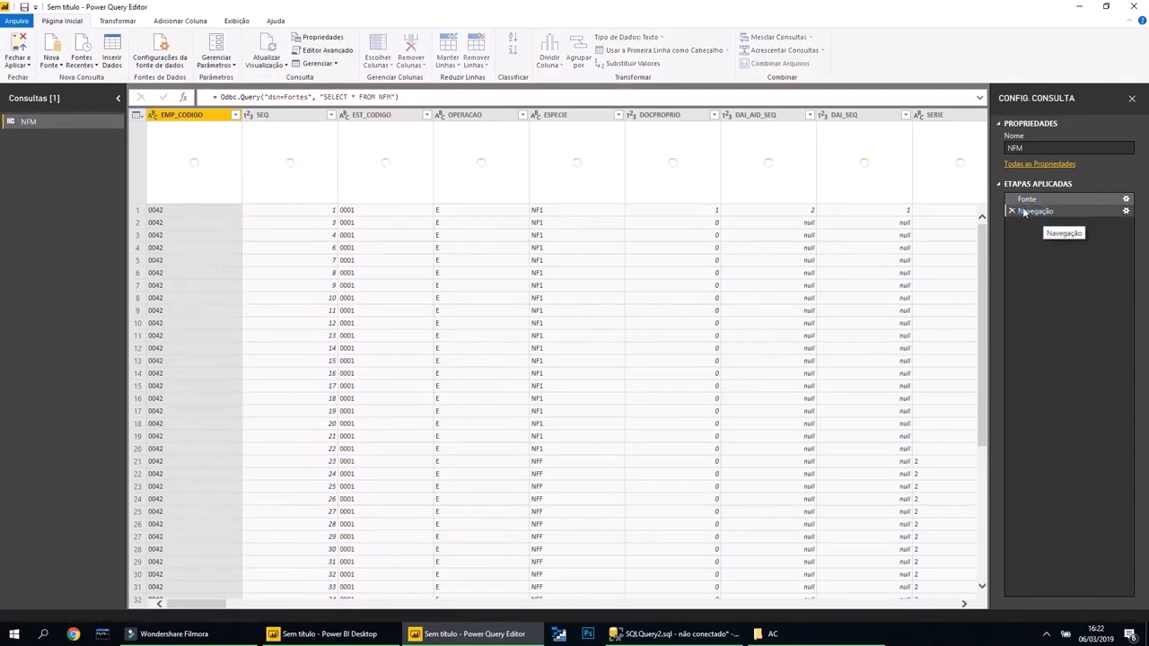
- Delete the Navegação applied step and look through the rows and columns of the NFM query
left_click(1013, 212)
left_click(1012, 211)
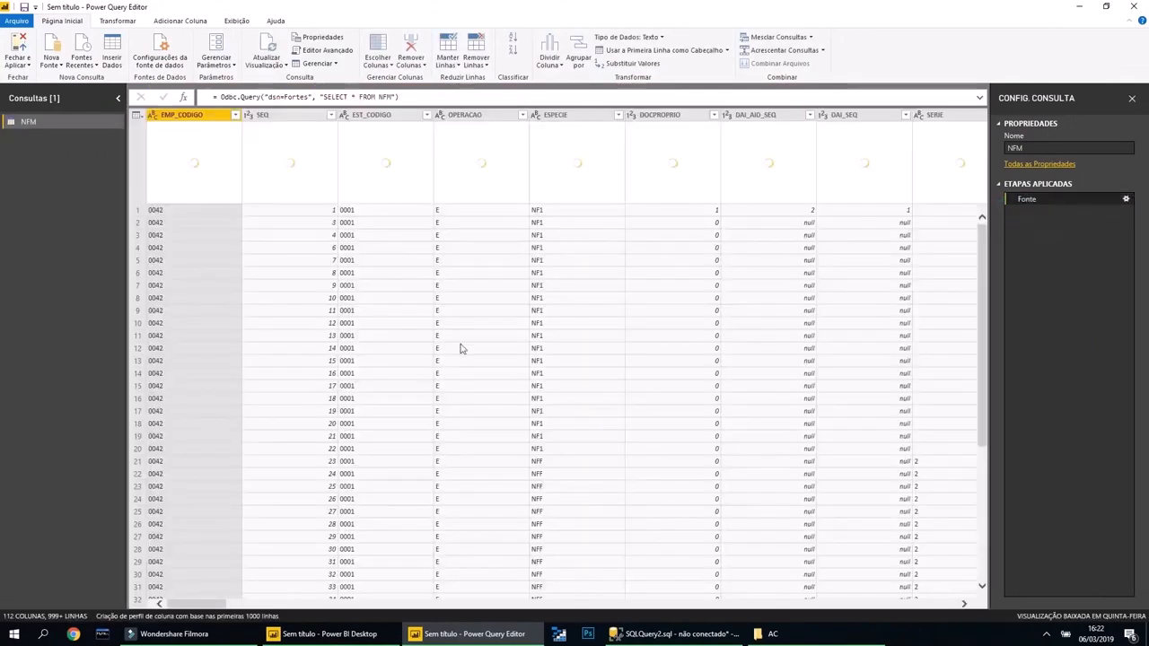
left_click(263, 604)
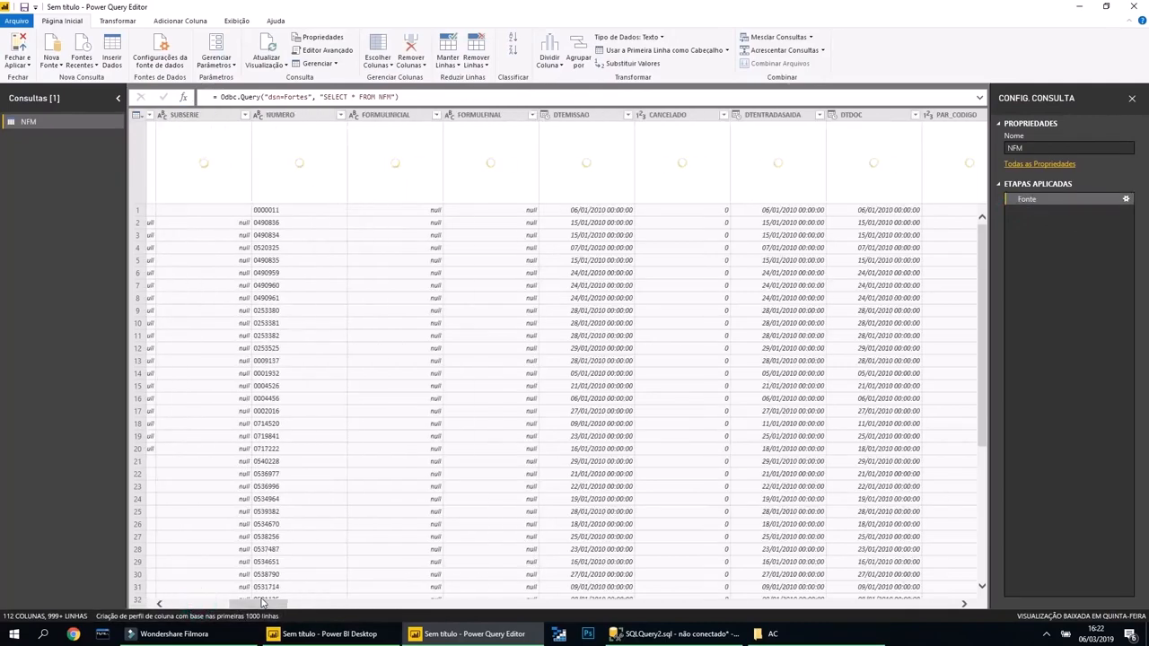
scroll(681, 467, "down", 4)
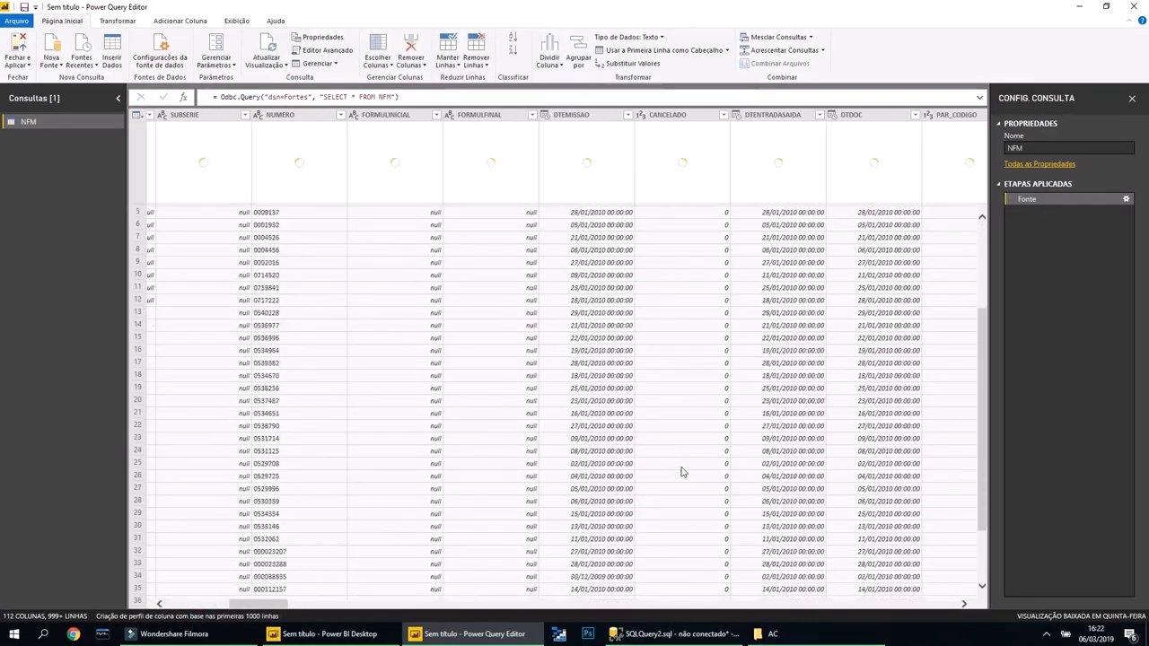
scroll(680, 472, "down", 20)
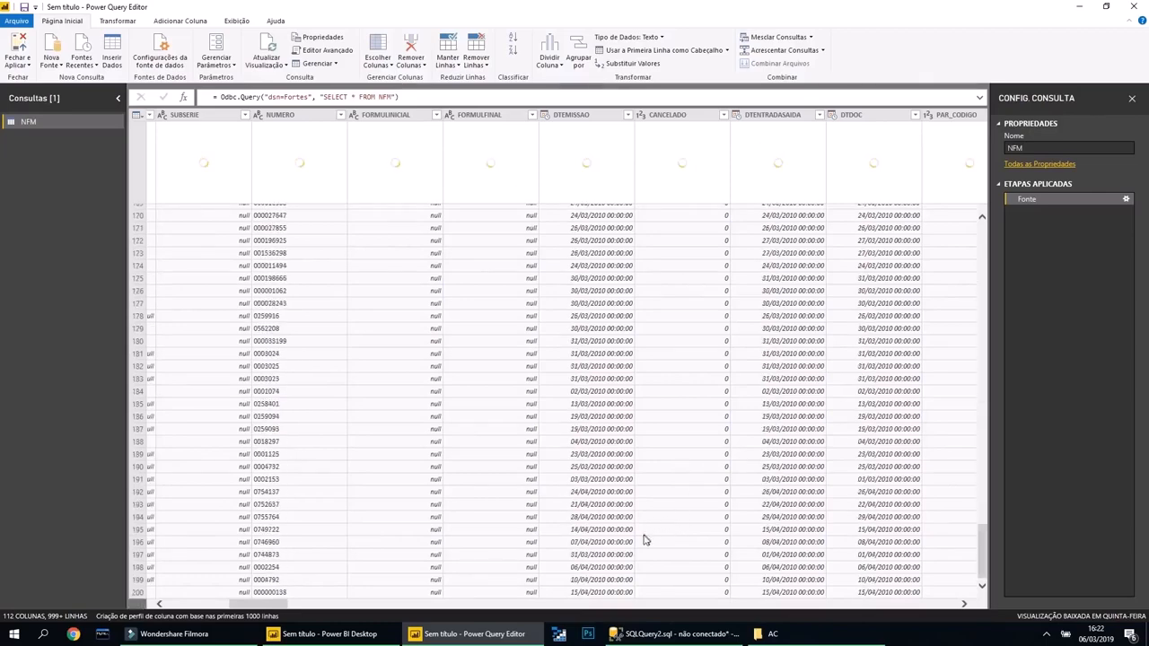
scroll(644, 540, "down", 20)
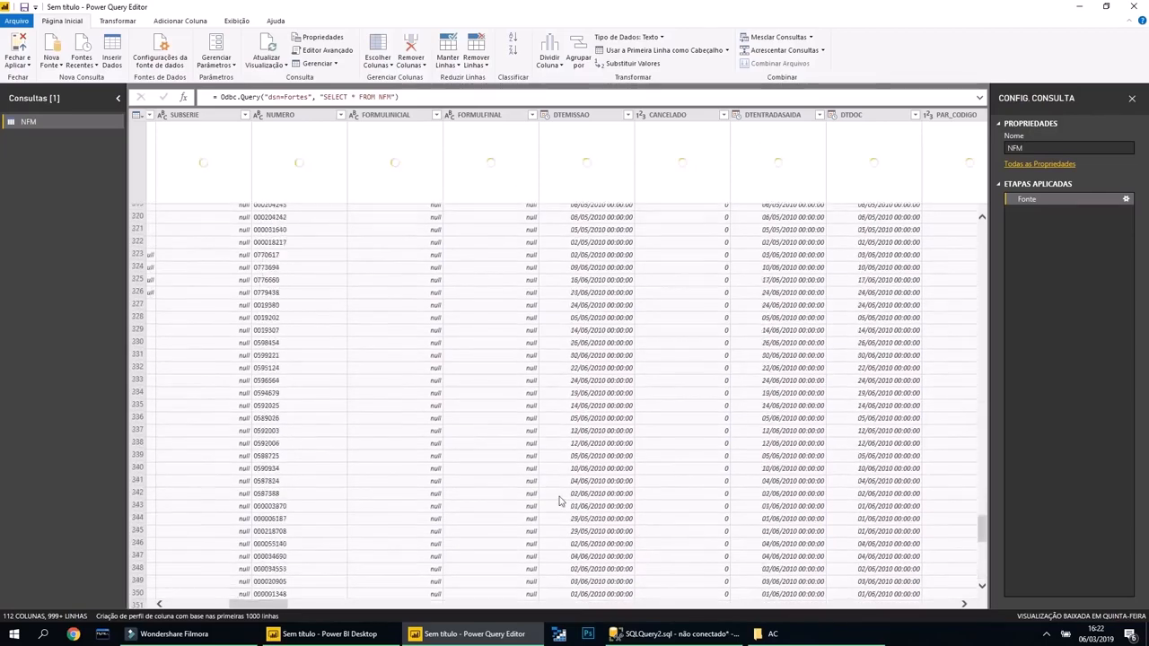
scroll(547, 511, "up", 20)
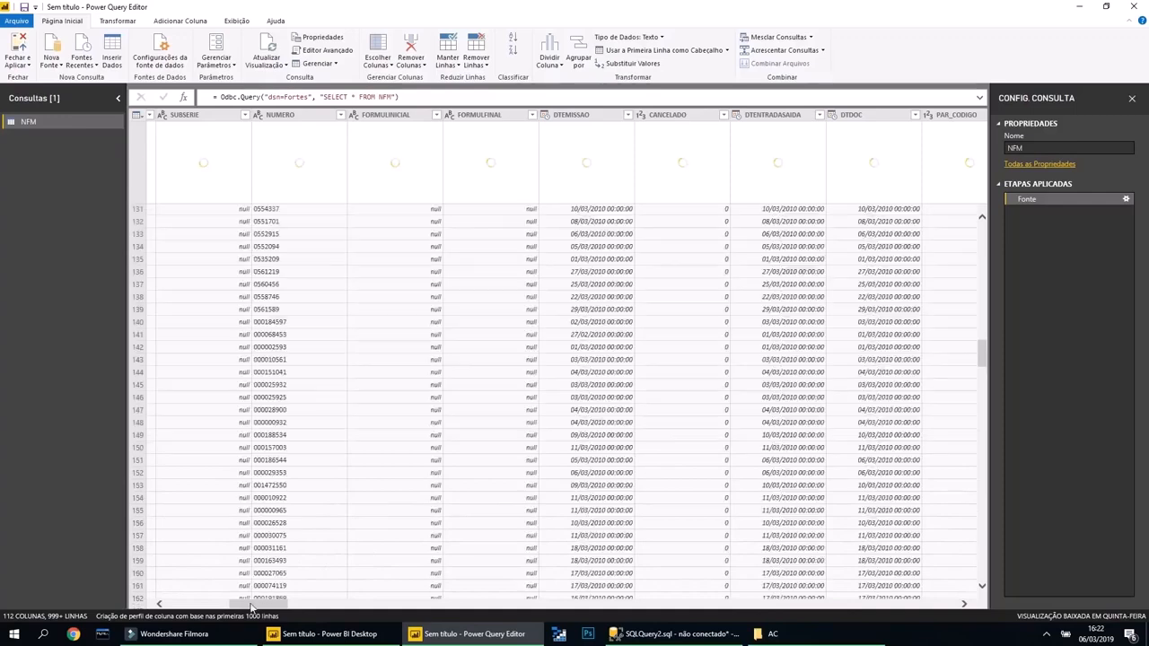
left_click_drag(251, 605, 184, 605)
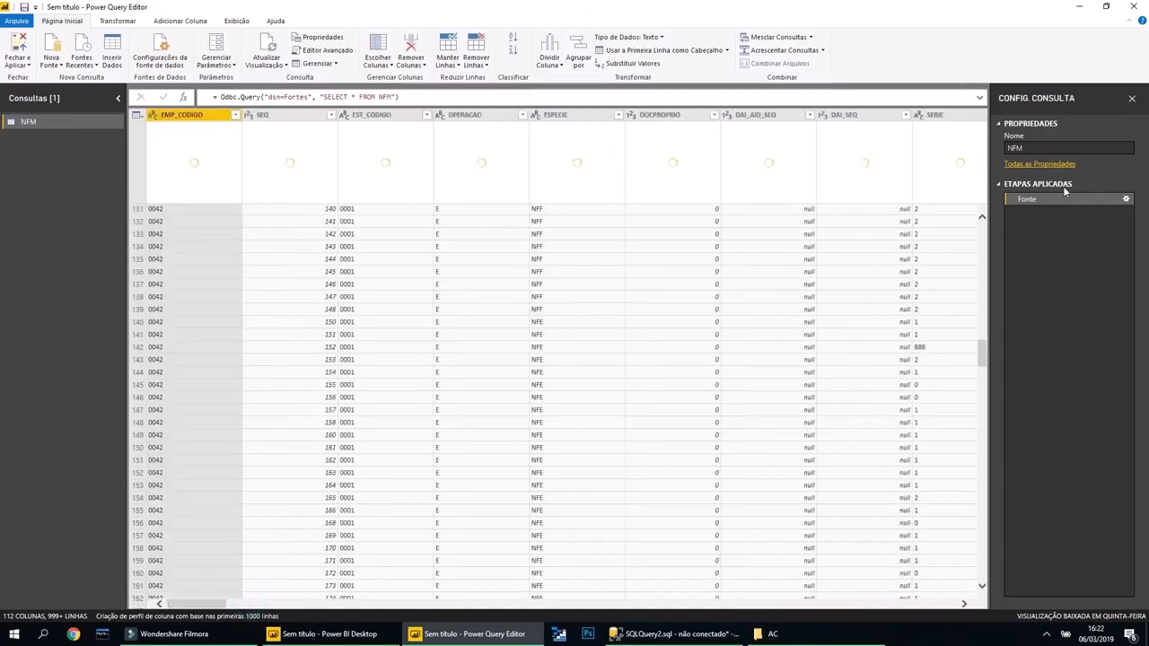
- Change the Fonte step's SQL statement to SELECT emp_codigo, seq FROM NFM and apply it
left_click(1125, 199)
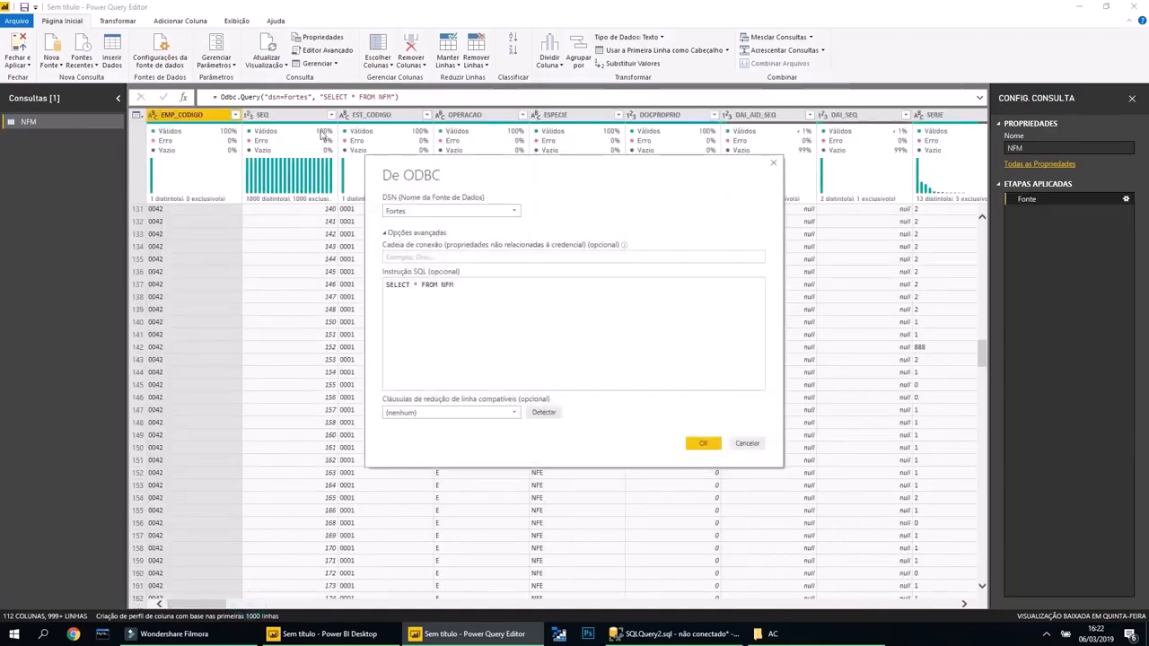
left_click(424, 355)
type("emp_codigo")
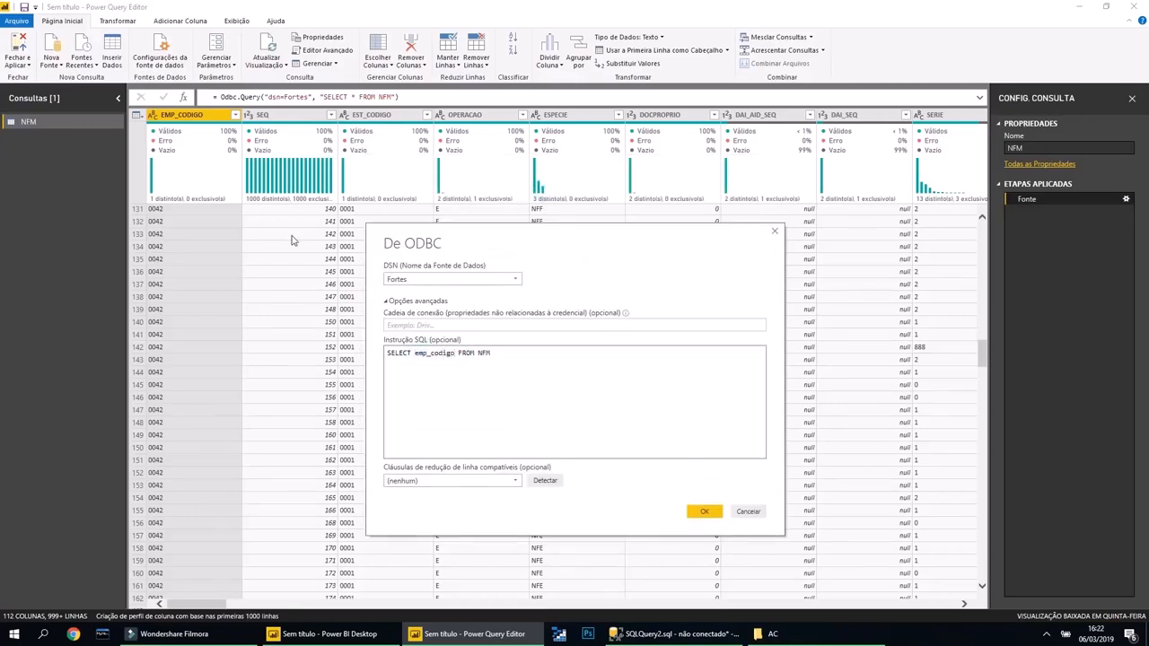
type(", sq")
type("q")
left_click(706, 512)
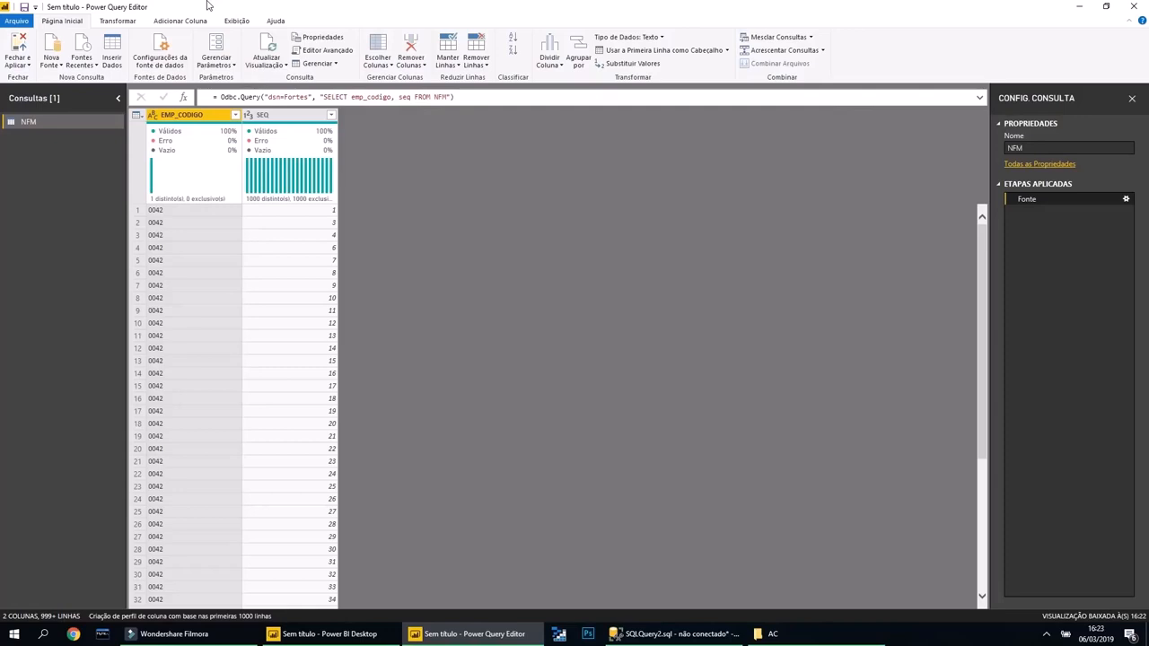
- Open the list of new data source types for adding another query
left_click(52, 64)
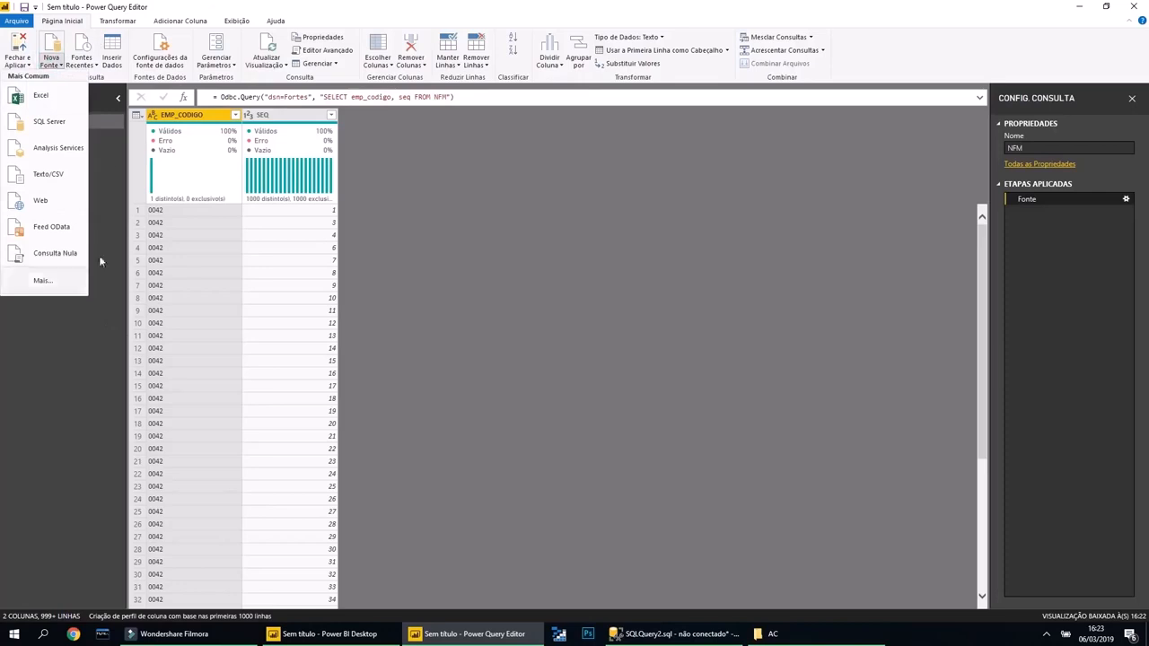